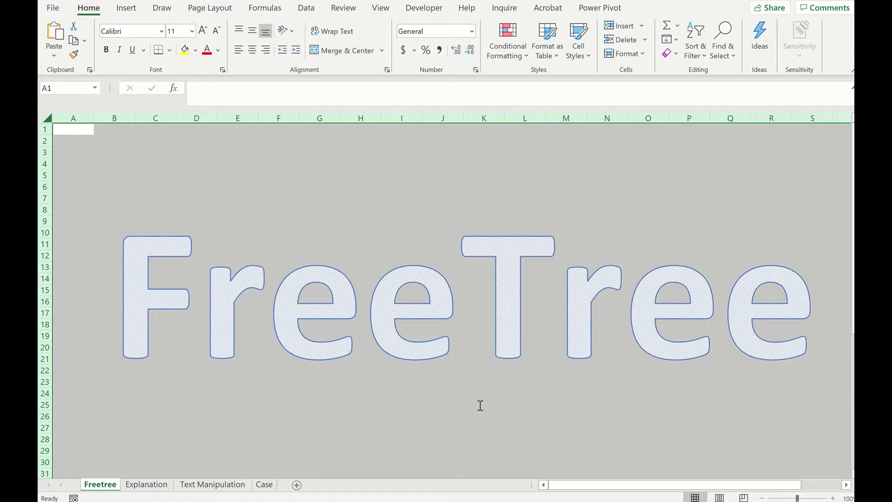
Step: Review the first-name and last-name extraction diagrams on the Explanation sheet
left_click(148, 485)
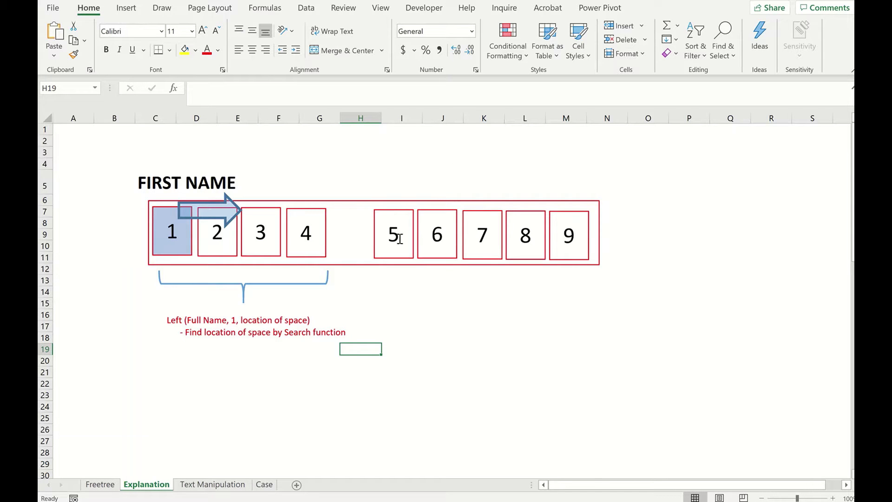
scroll(361, 251, "down", 8)
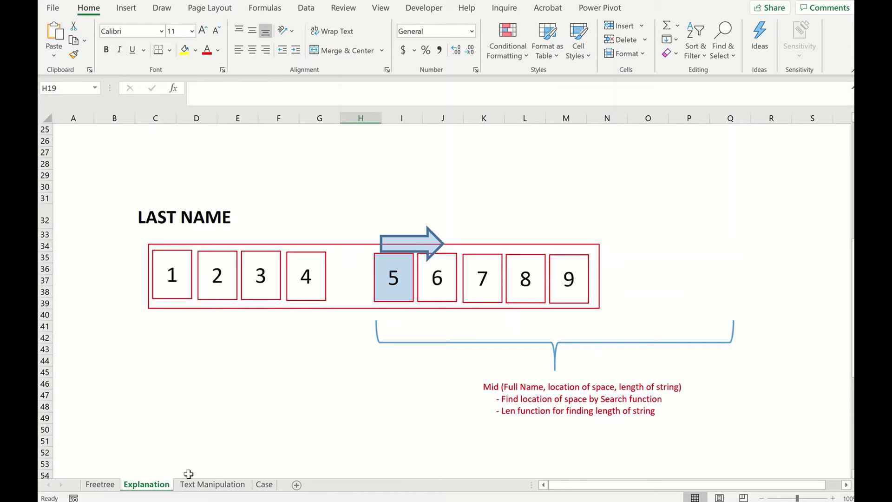
Step: On the Text Manipulation sheet, add First Name and Last Name headers in D1 and E1 and widen the new columns to fit
left_click(230, 487)
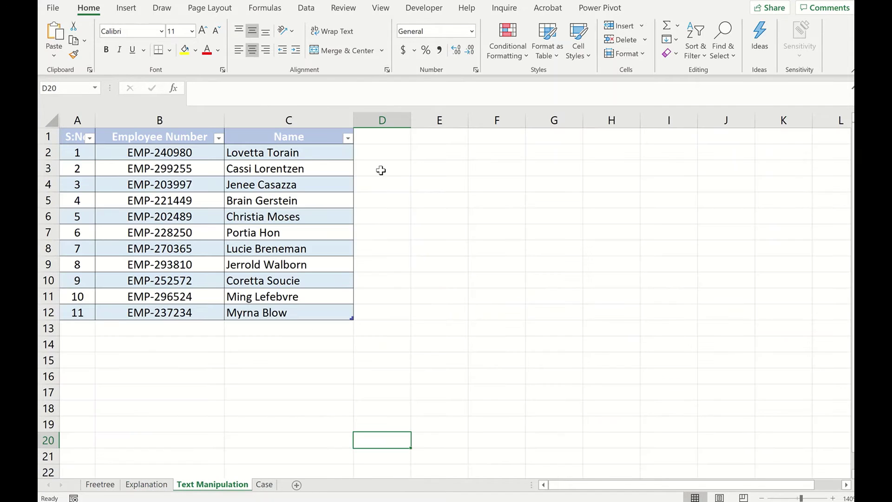
left_click(381, 154)
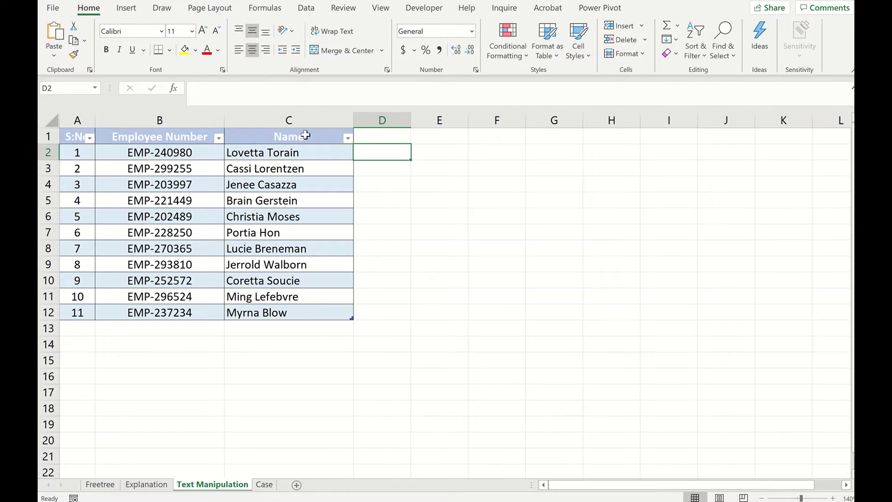
left_click(384, 138)
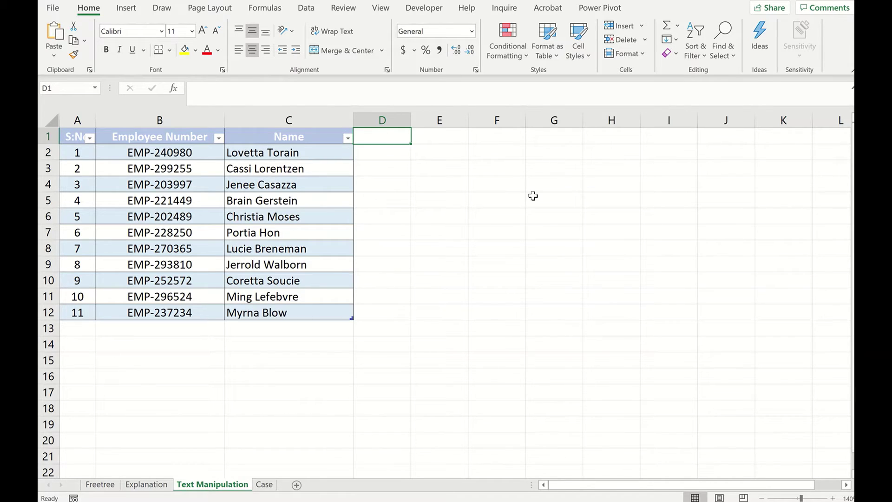
type("First Name")
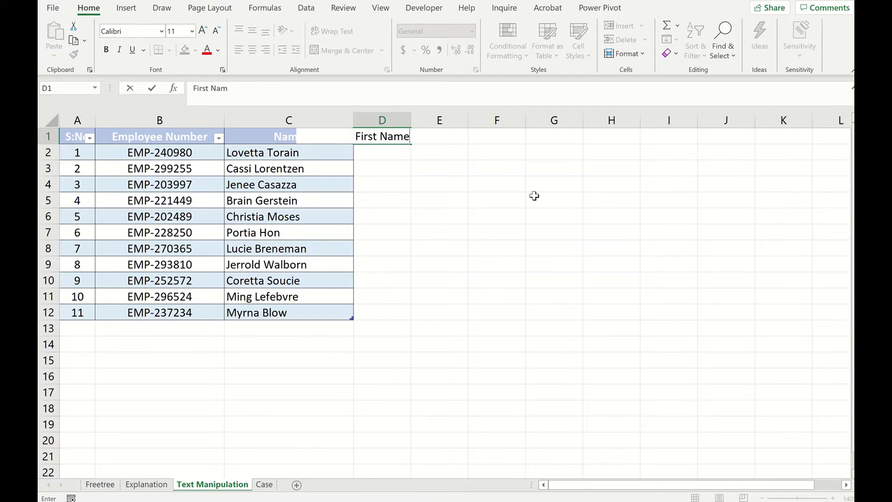
key("ctrl+Return")
key("Tab")
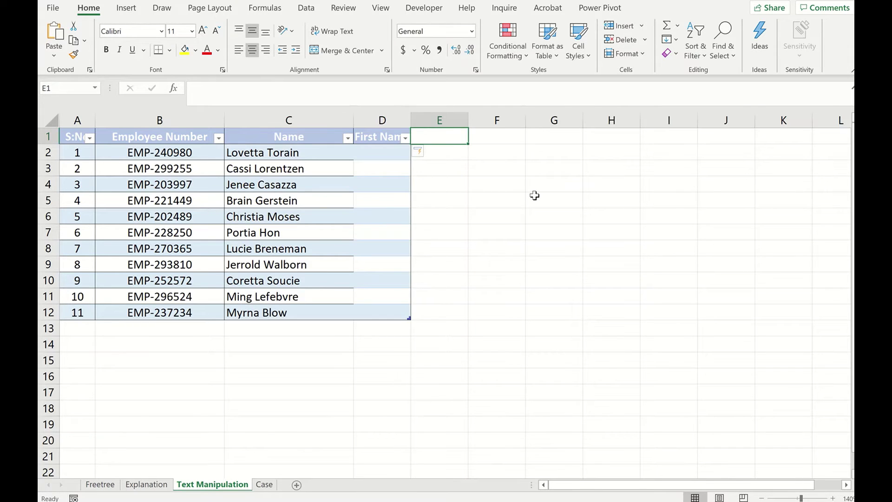
type("Last Name")
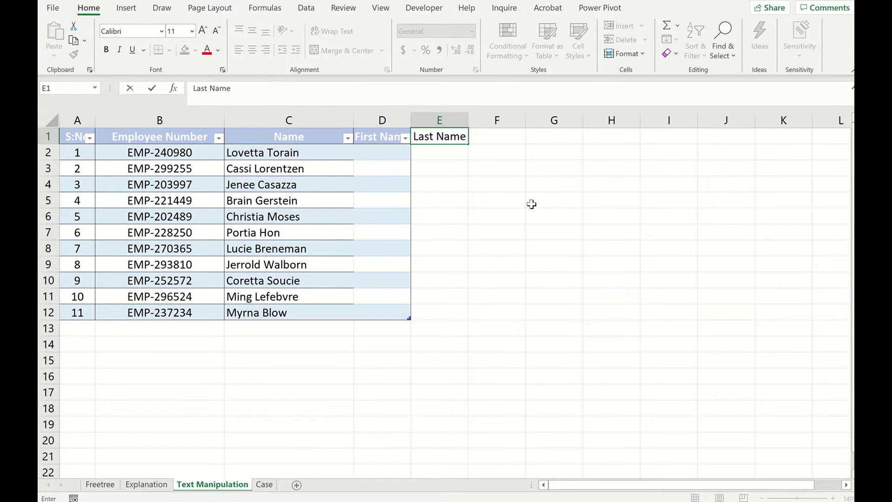
left_click(433, 211)
left_click_drag(404, 121, 435, 120)
left_click(462, 182)
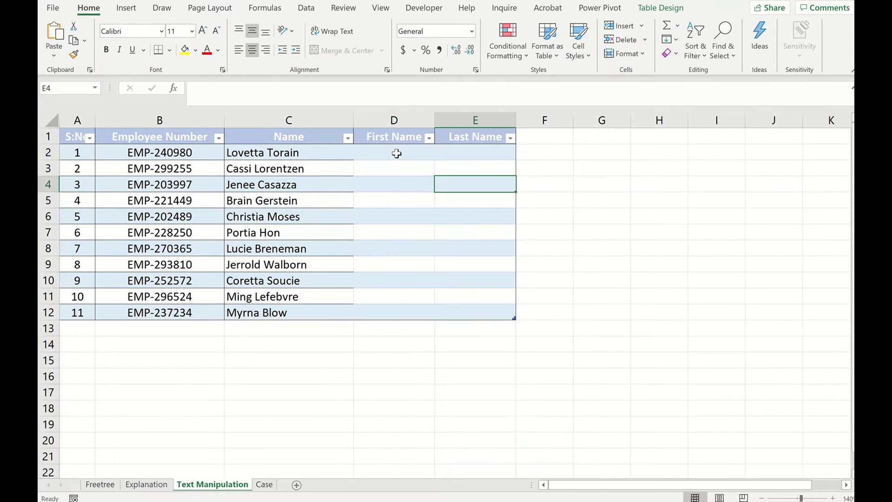
left_click(397, 154)
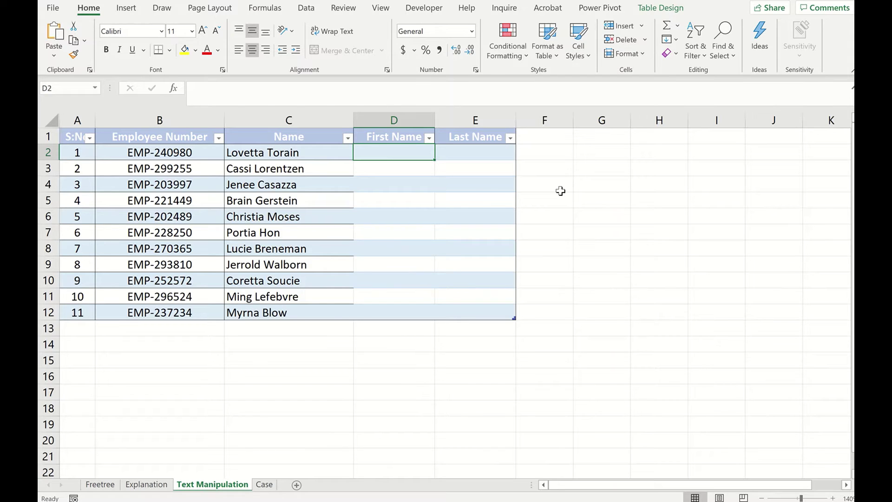
type("=left")
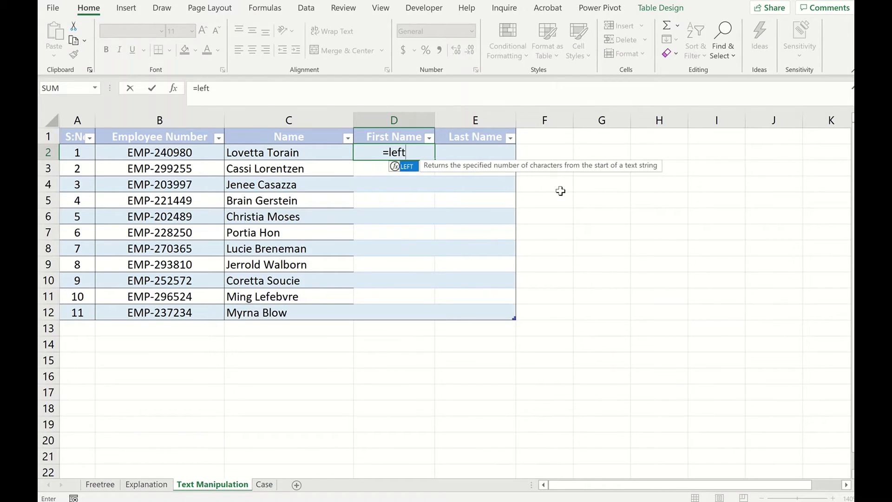
key("Tab")
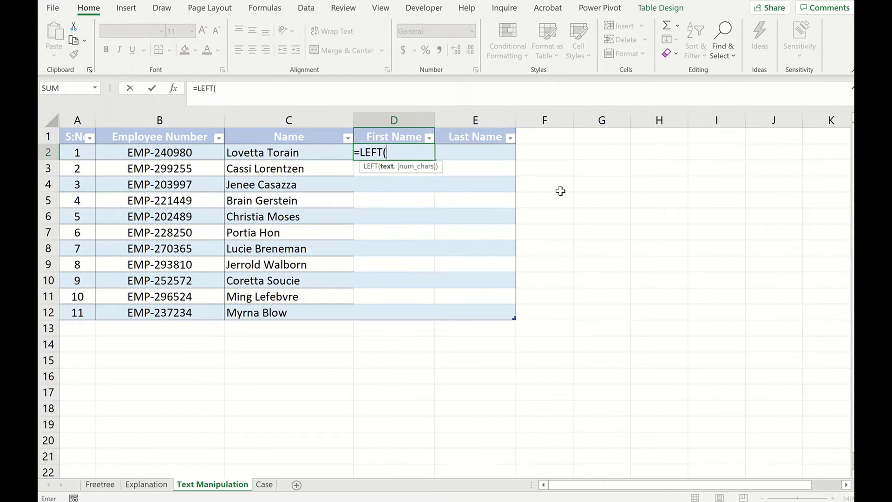
left_click(281, 153)
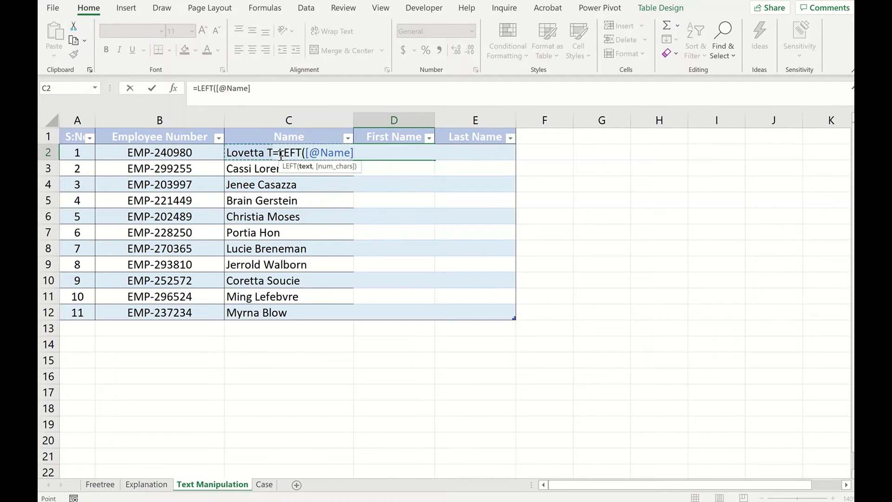
type(",")
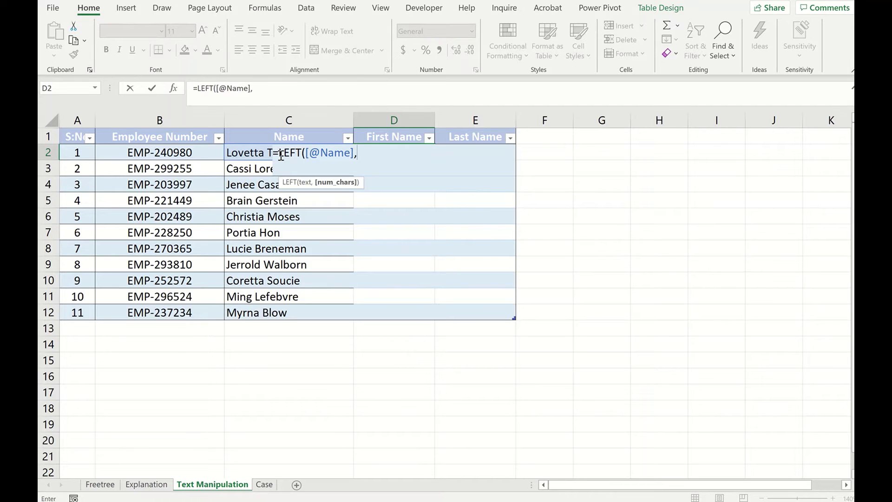
type("sear")
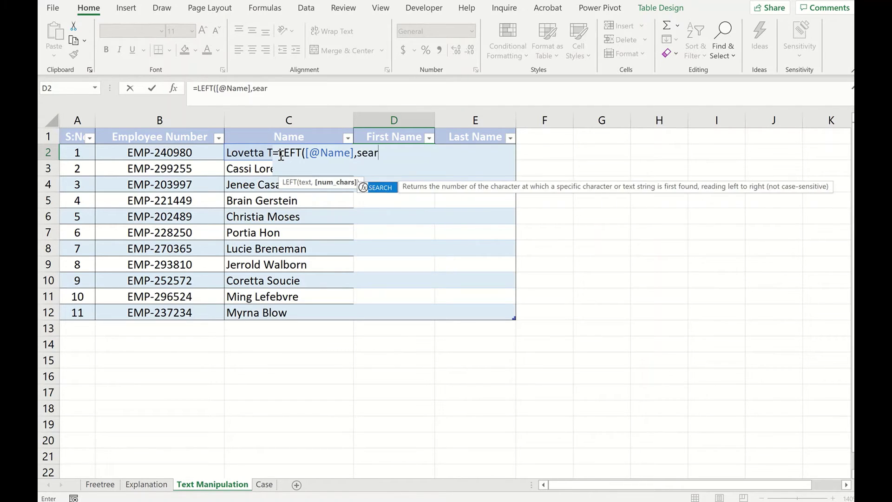
type("ch")
key("Tab")
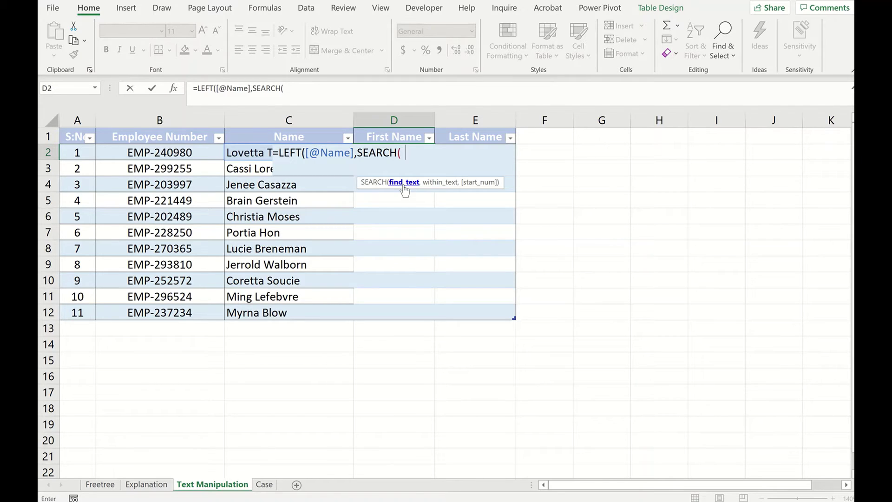
type("\" \",")
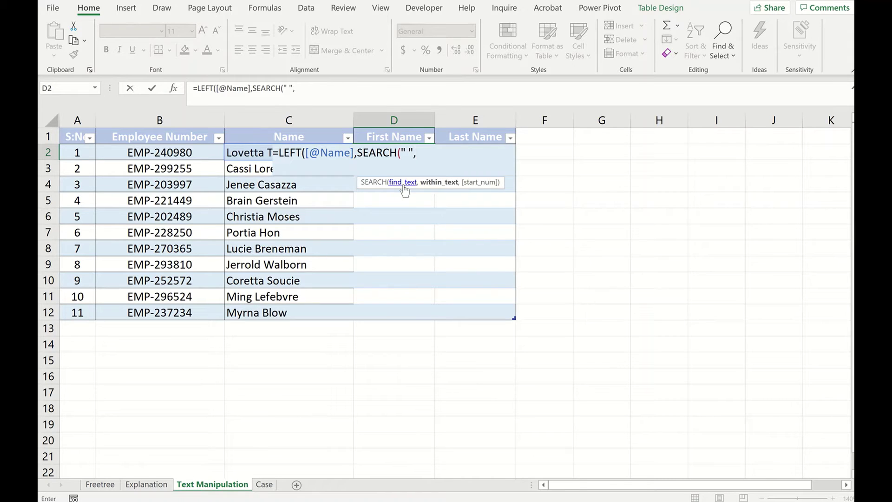
left_click(233, 152)
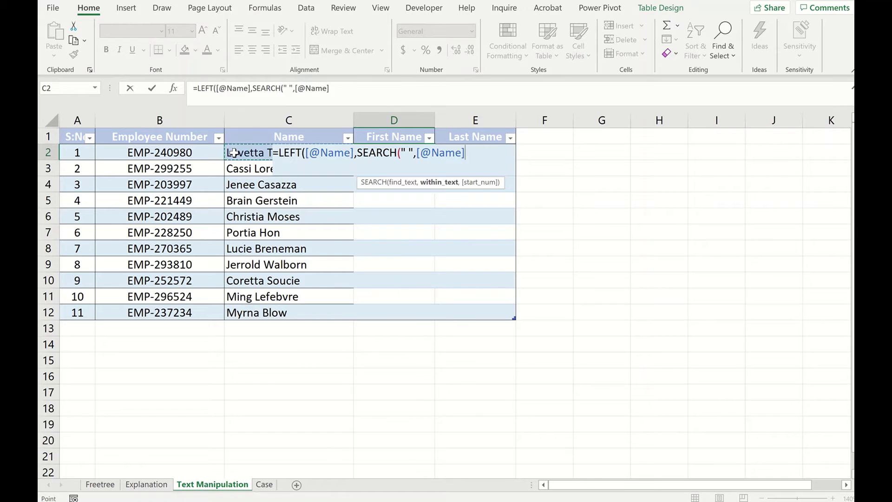
type(",")
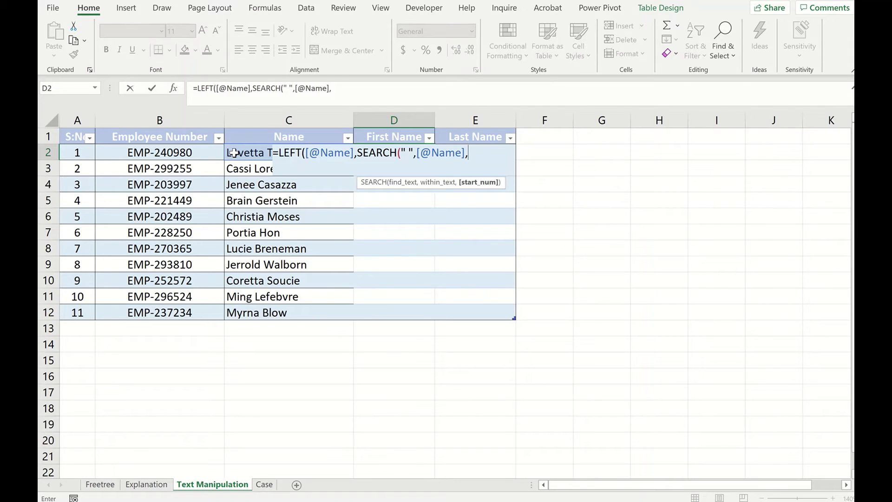
type("))")
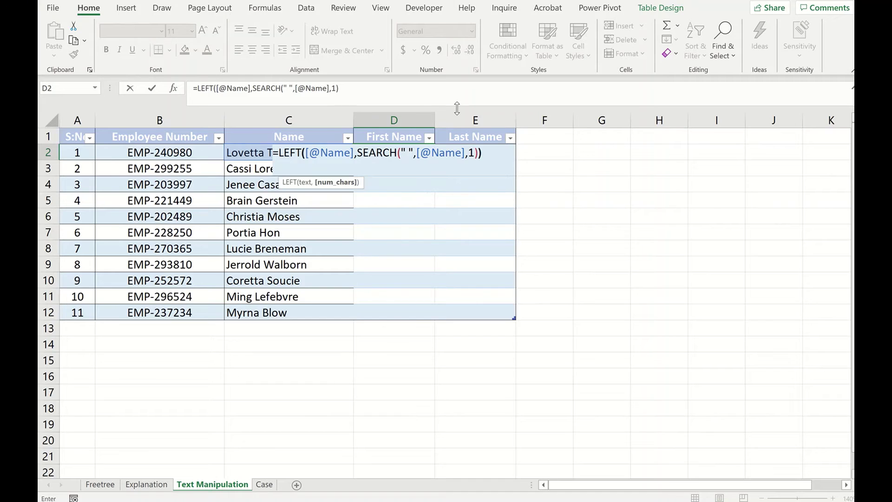
key("Return")
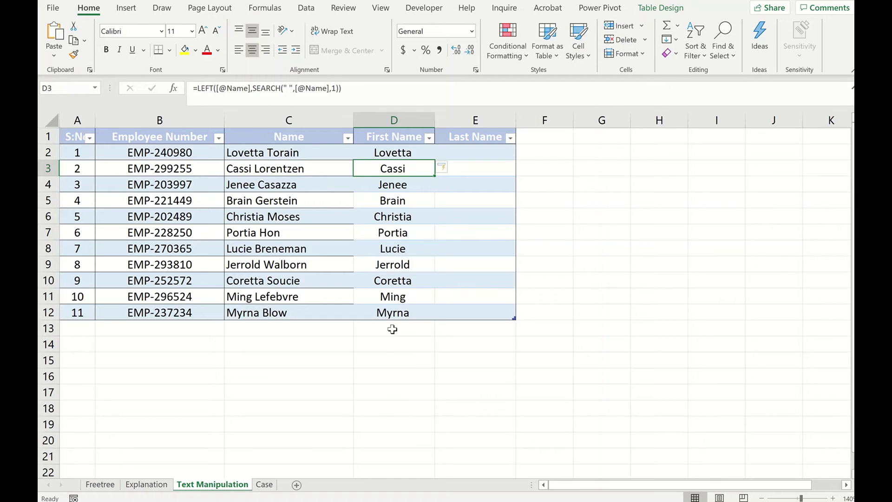
Step: Clear the formulas from the First Name column, cells D2 through D12
left_click(405, 155)
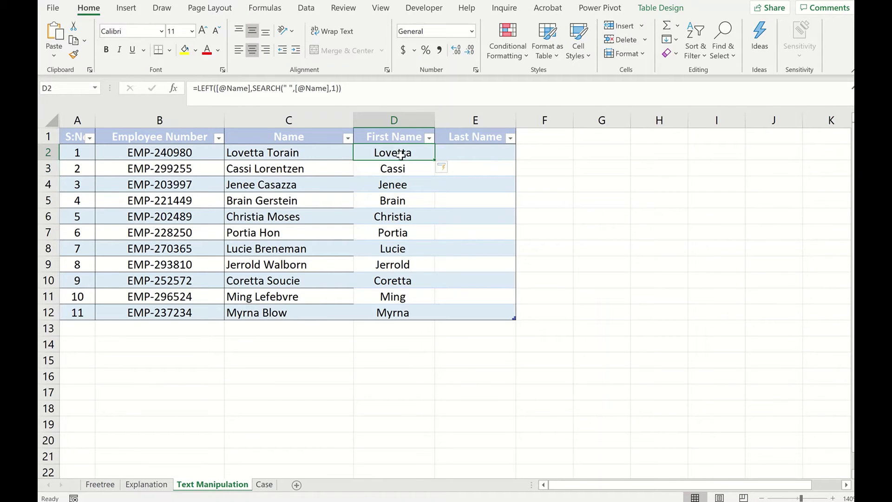
left_click(391, 313, "shift")
key("Delete")
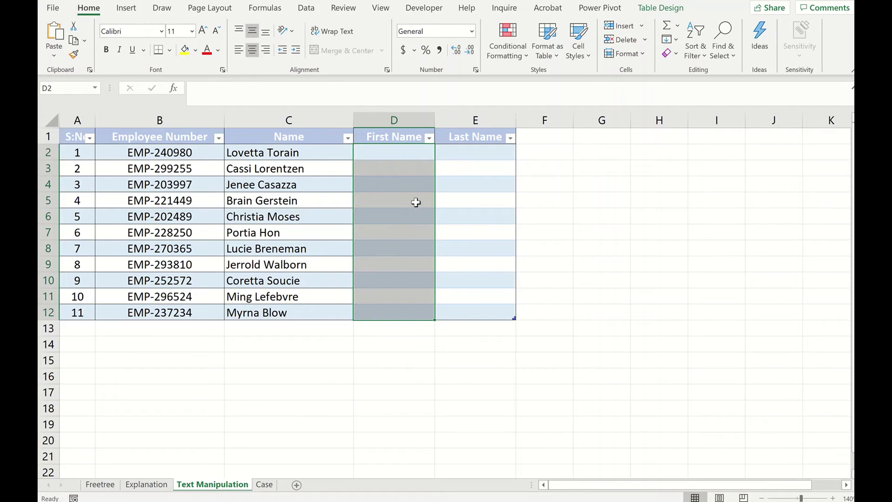
left_click(404, 157)
type("=lef")
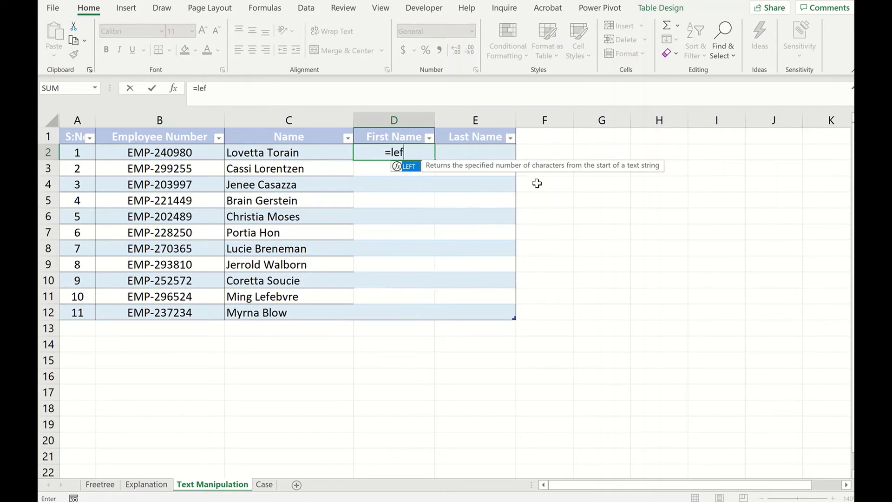
key("Tab")
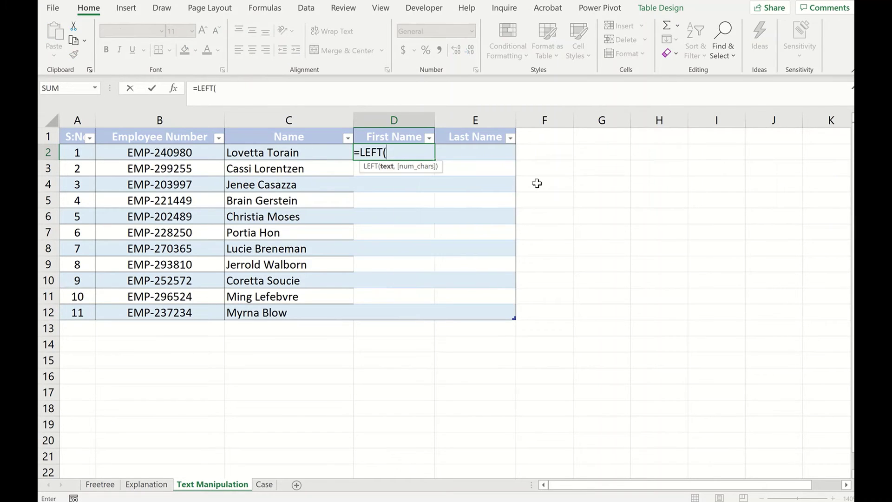
left_click(327, 154)
type(",sea")
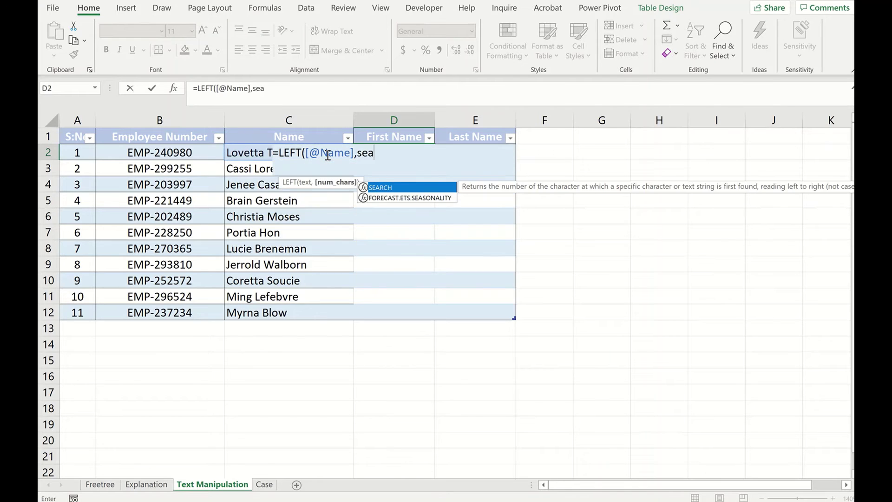
key("Tab")
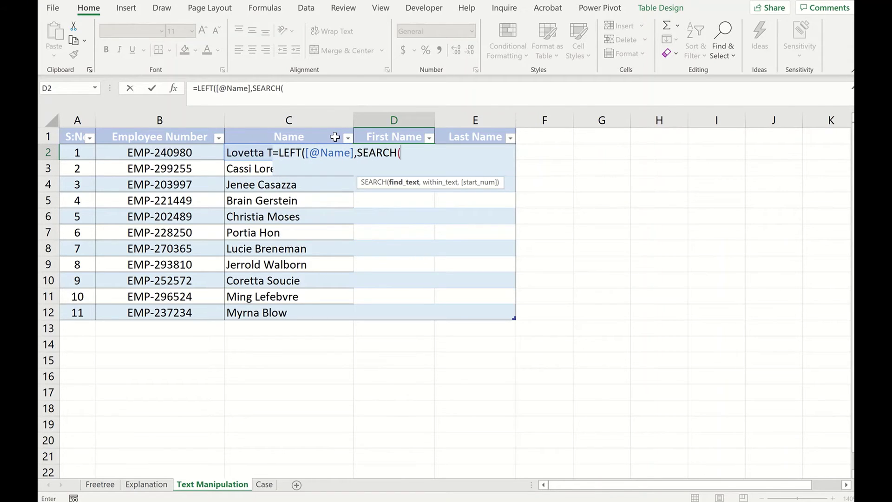
type("\" \",")
left_click(255, 153)
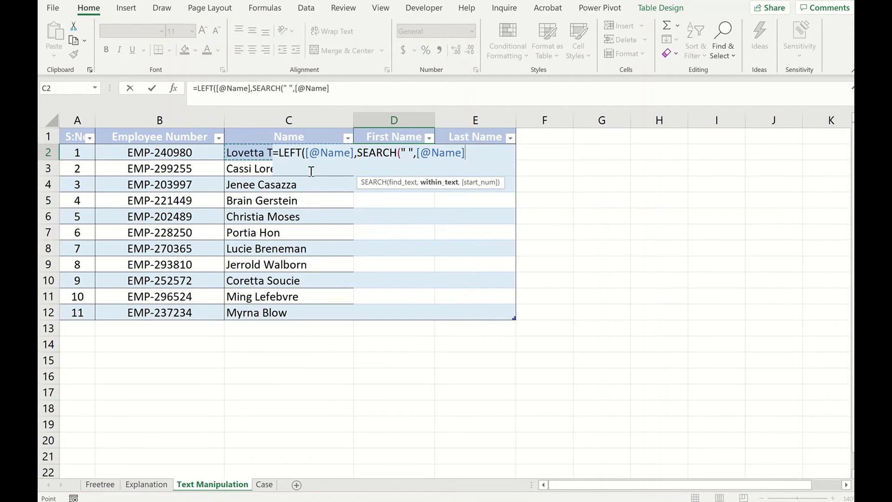
type(",1)")
key("Return")
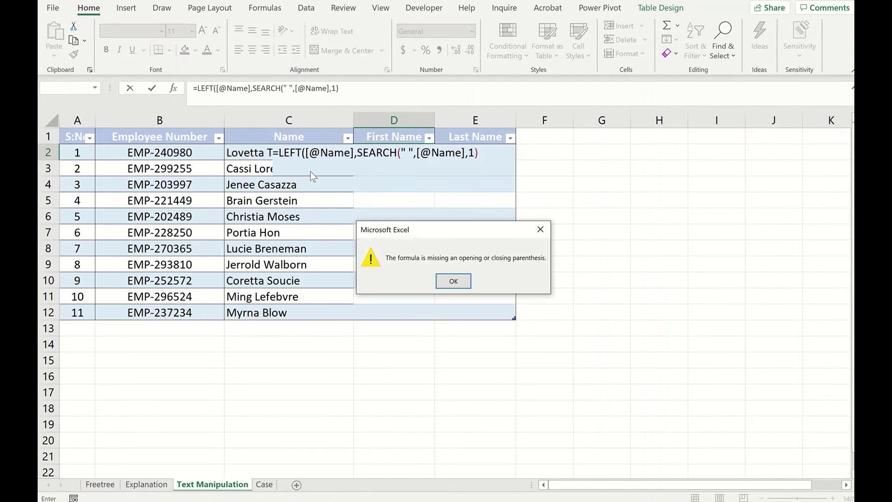
left_click(445, 283)
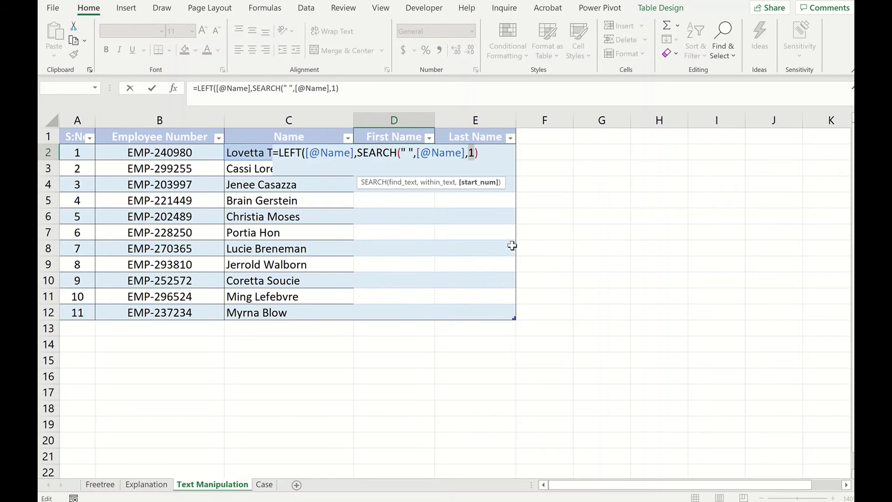
left_click(489, 157)
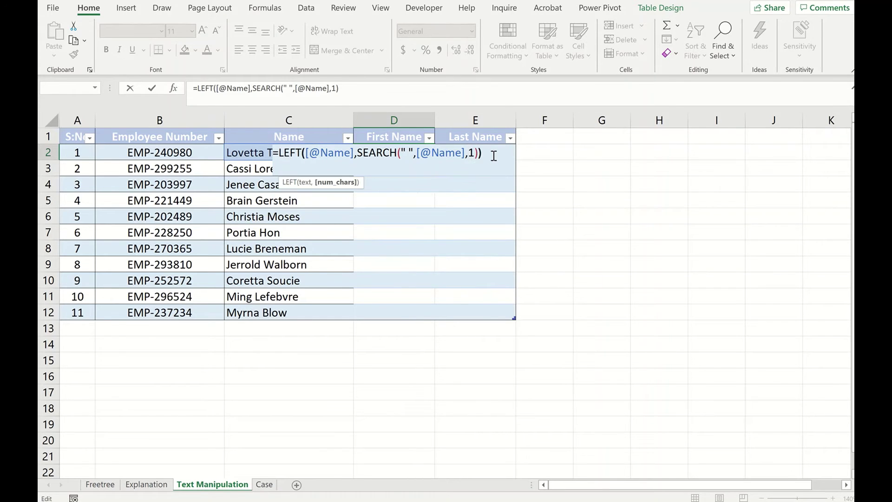
type(")")
key("Return")
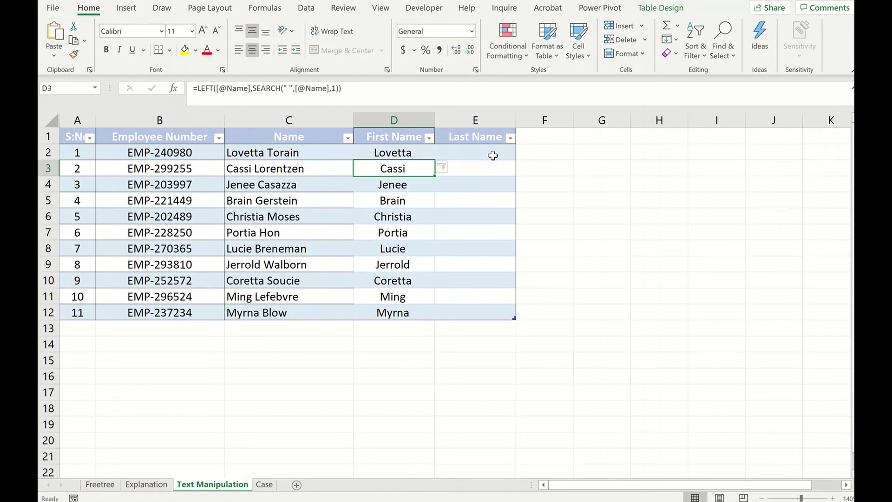
Step: Enter the label "len" in cell G2, outside the employee table
left_click(467, 151)
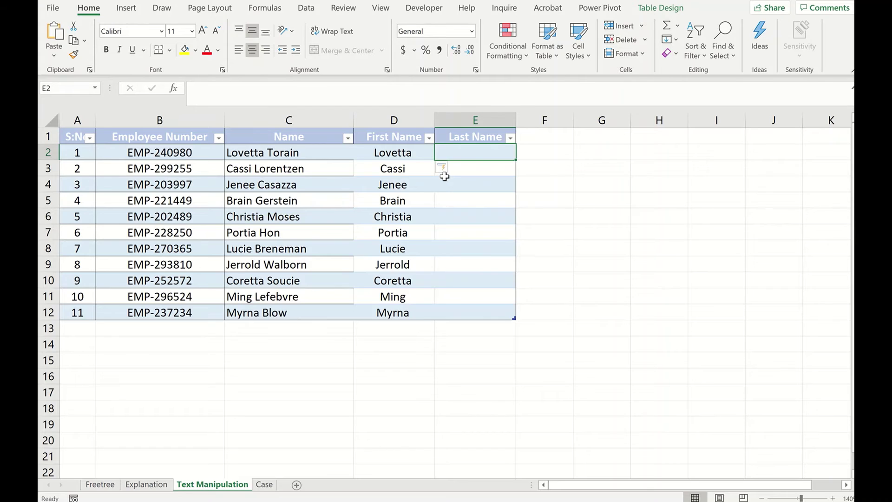
left_click(544, 153)
left_click(613, 149)
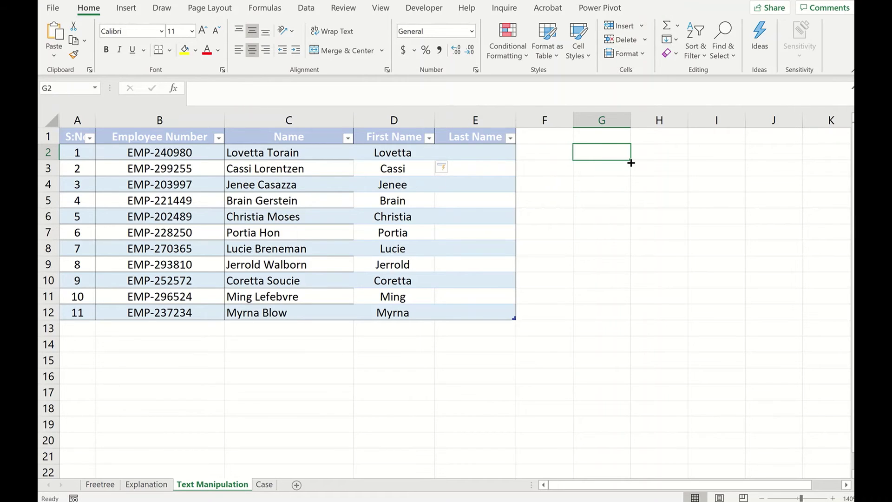
type("len")
key("Return")
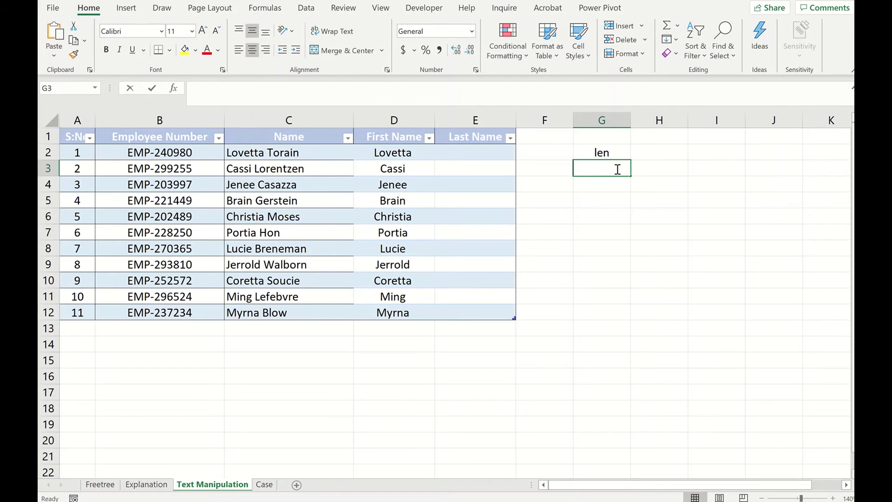
Step: Enter the labels "mid" in G3 and "search" in G4, below the "len" label
type("mid")
key("Return")
type("search")
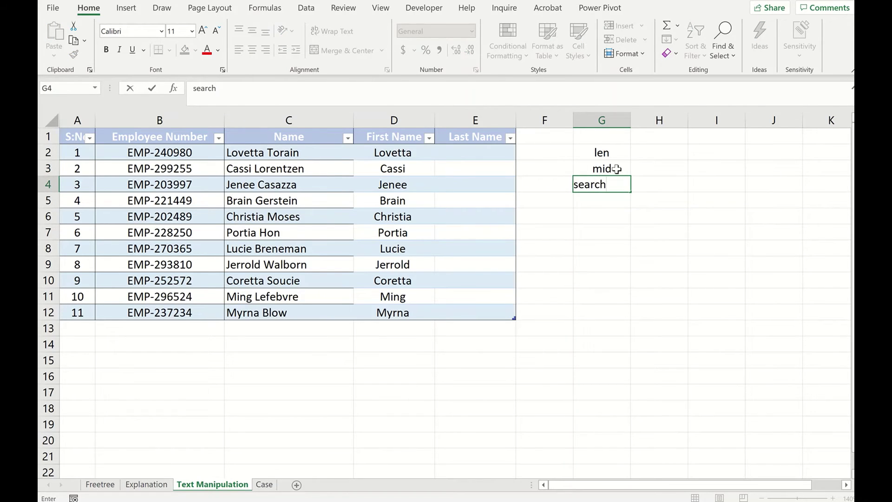
key("Return")
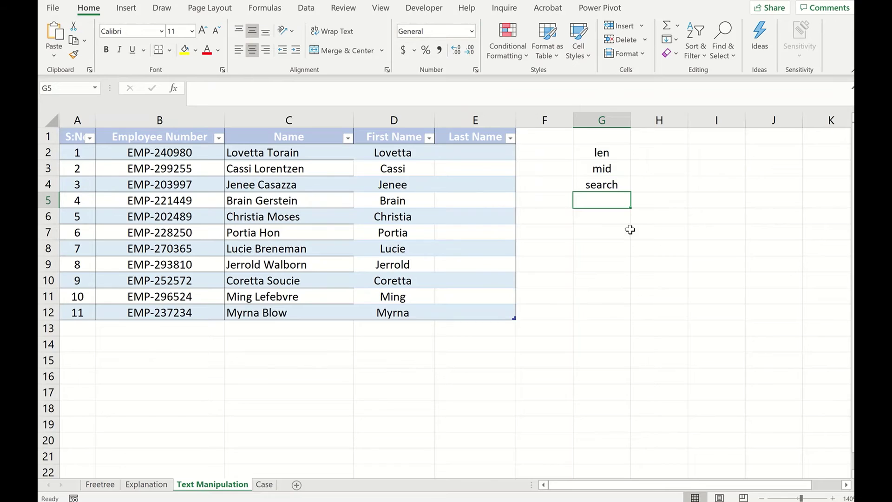
left_click(472, 155)
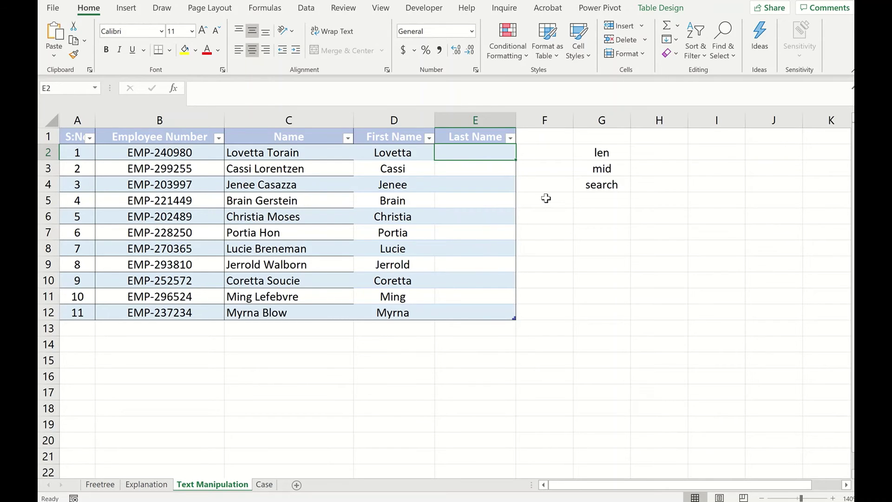
type("=mid")
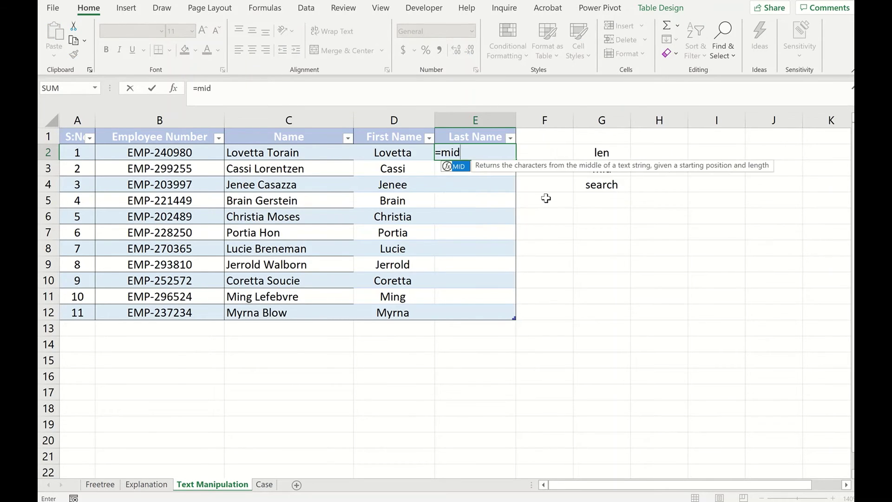
key("Tab")
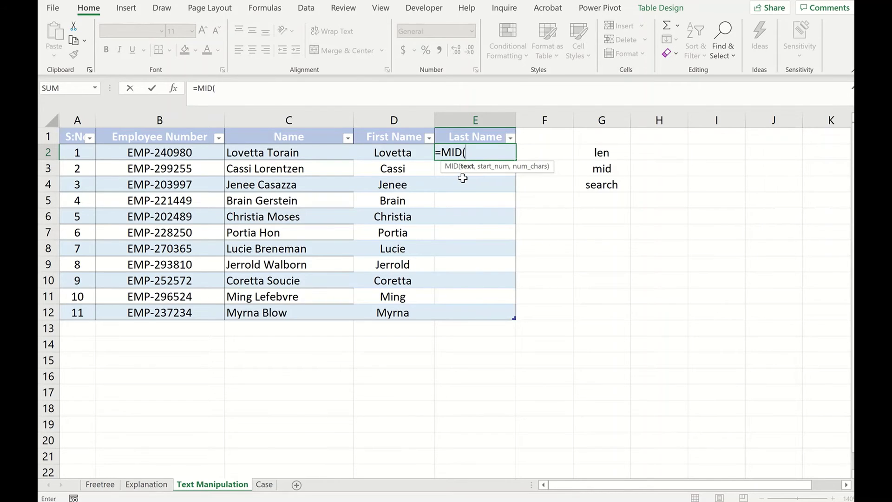
left_click(270, 156)
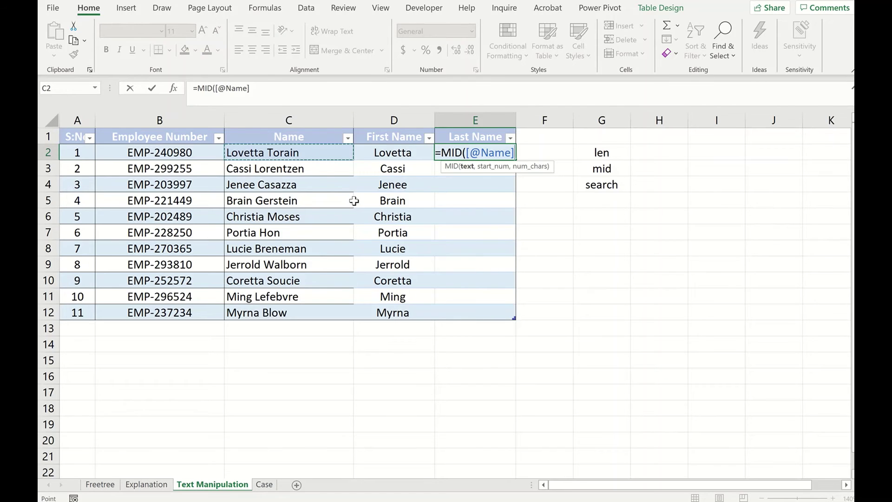
type(",")
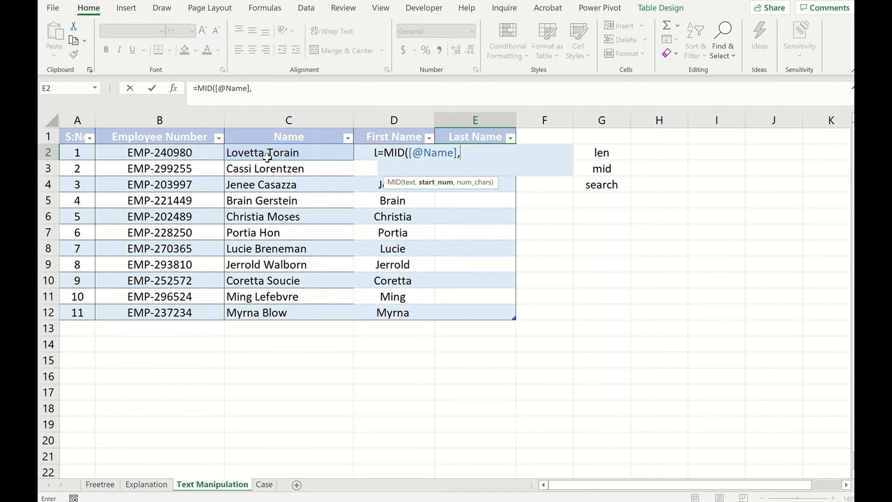
type("search")
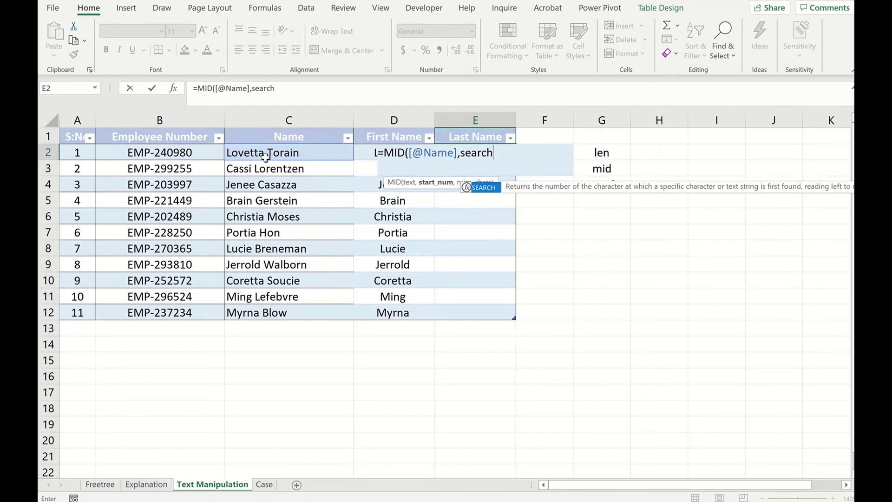
key("Tab")
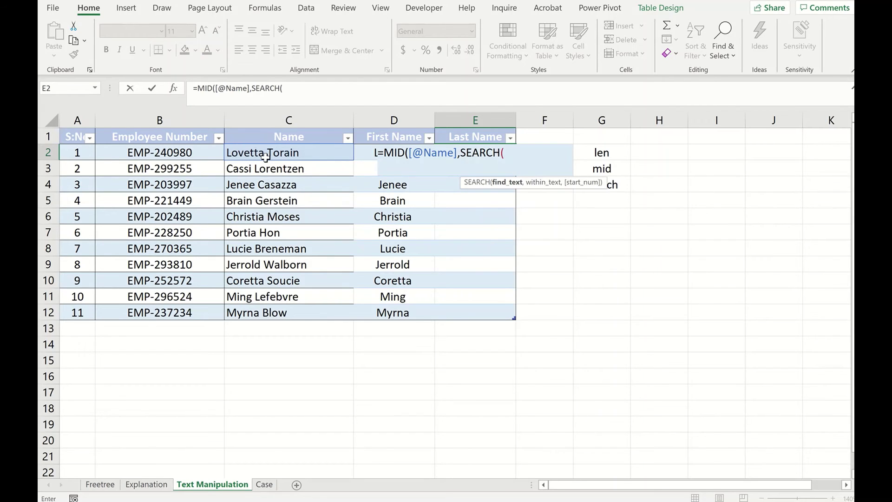
type("\" \",")
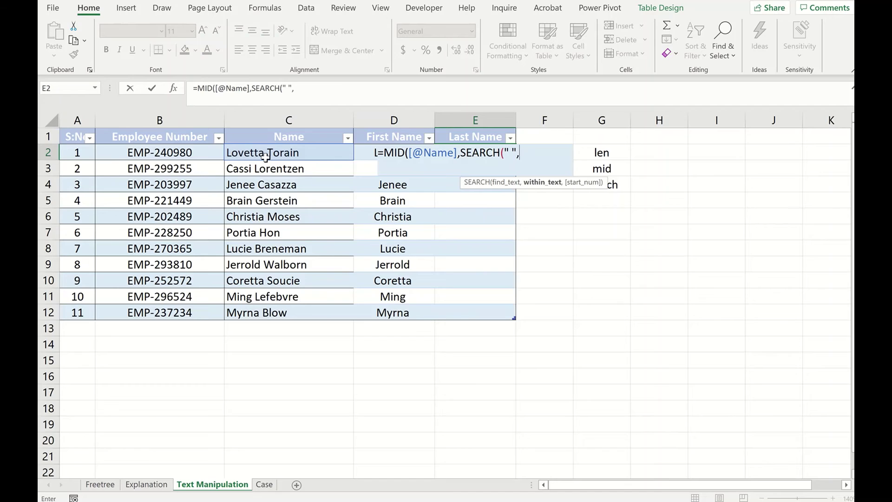
left_click(272, 154)
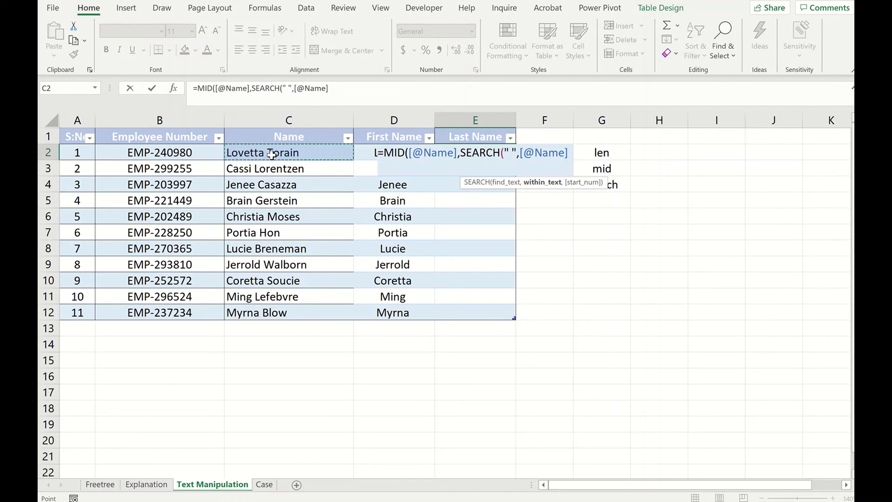
type(",1")
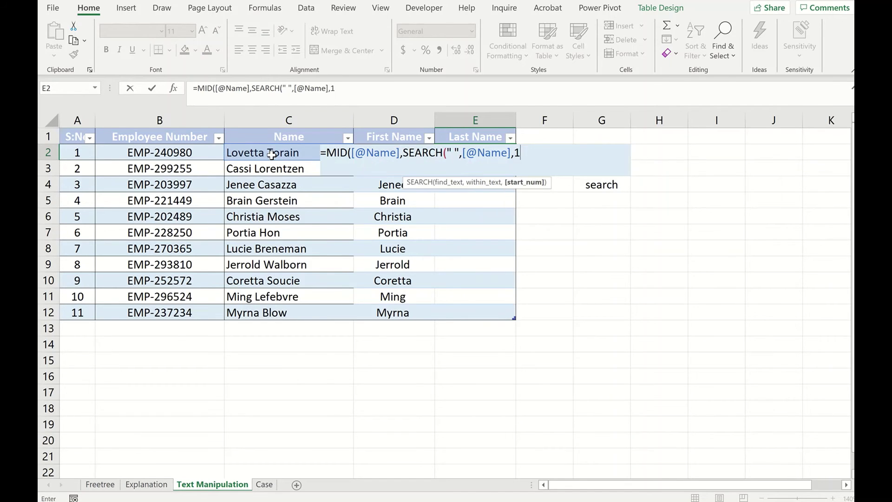
type(")")
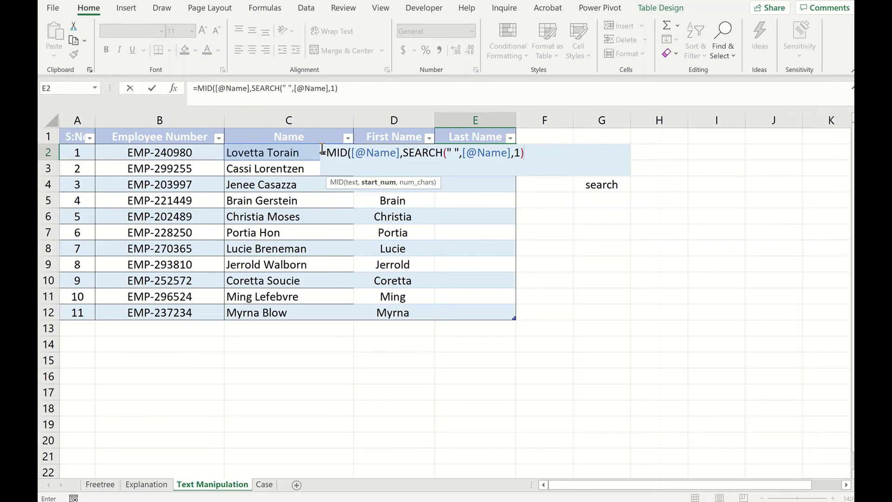
type("+1")
type(",")
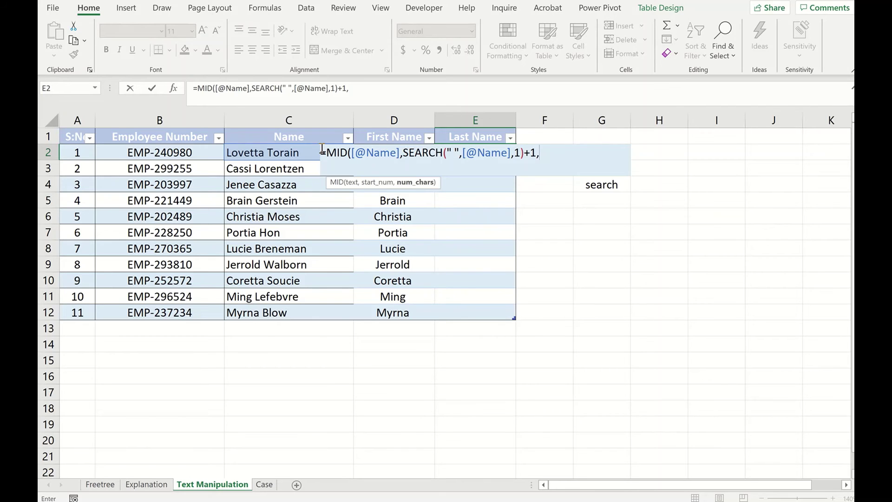
type("len")
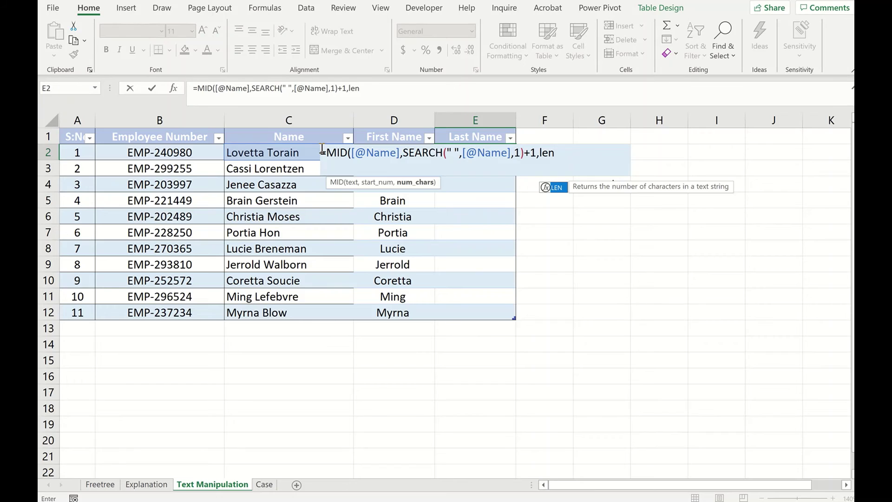
key("Tab")
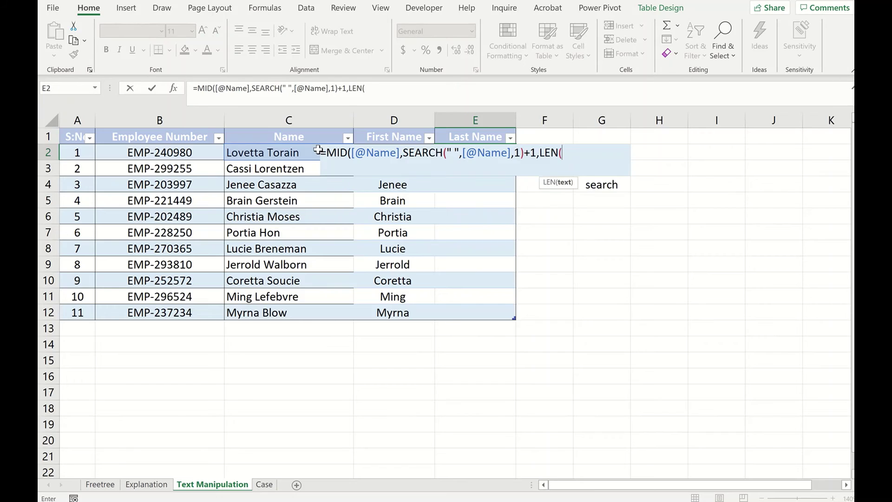
left_click(254, 154)
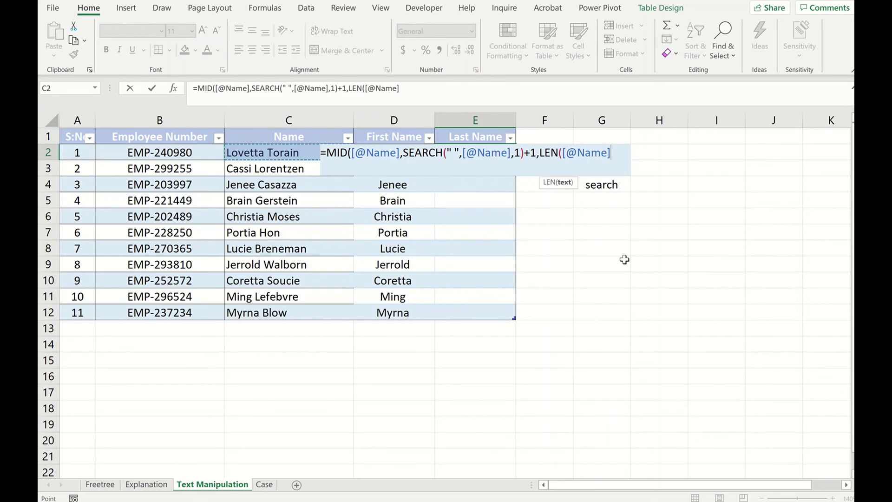
type("))")
key("Return")
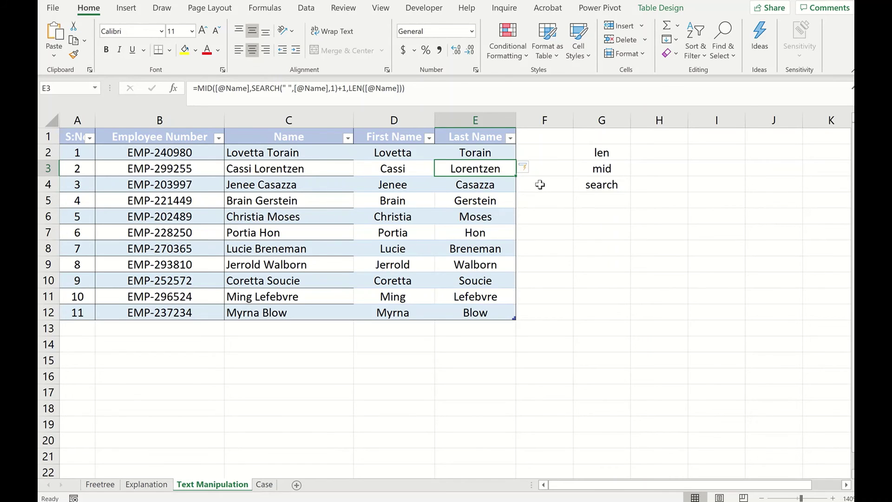
Step: Clear the formulas from the Last Name column, cells E2 through E12
left_click(483, 153)
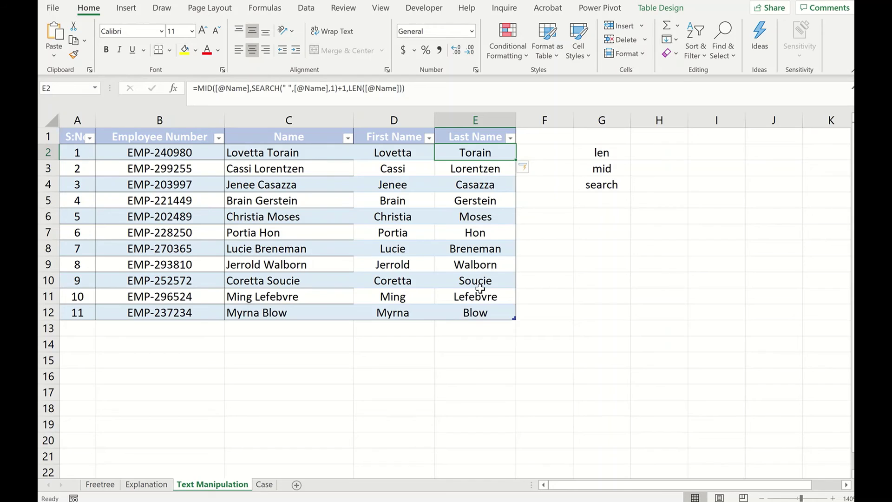
left_click(509, 309, "shift")
key("Delete")
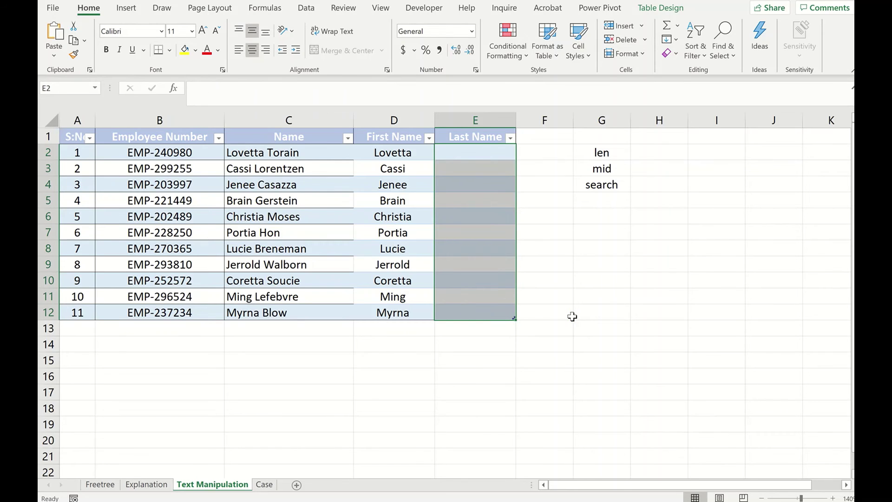
key("shift+BackSpace")
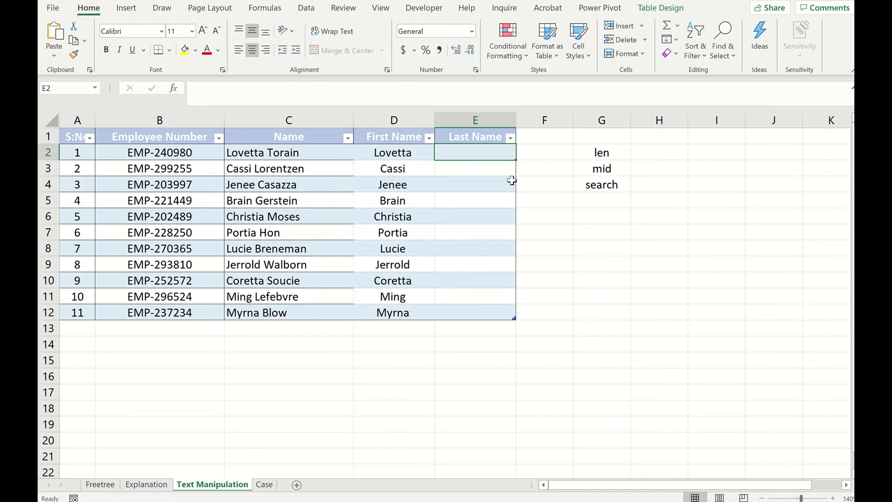
type("=len")
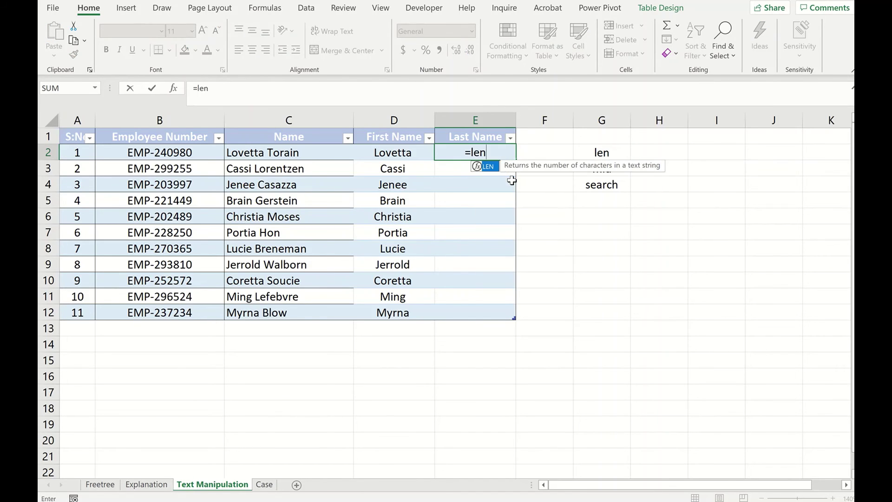
key("Tab")
left_click(322, 154)
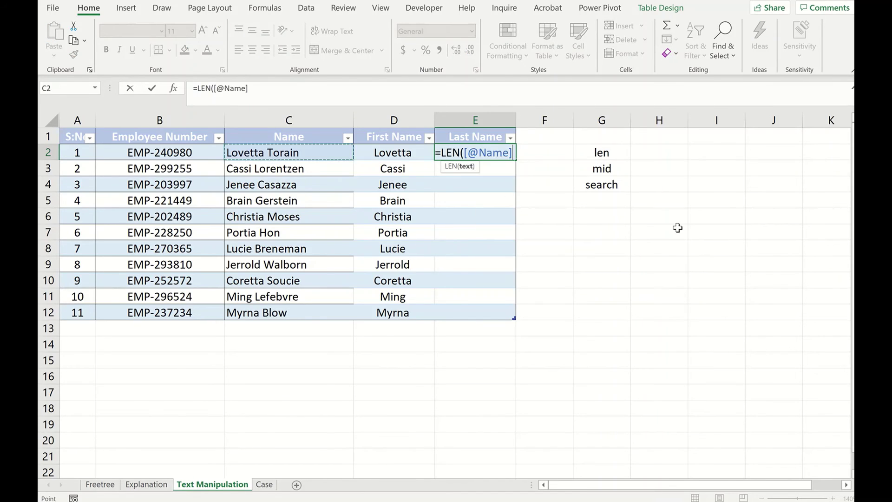
type(")")
key("Return")
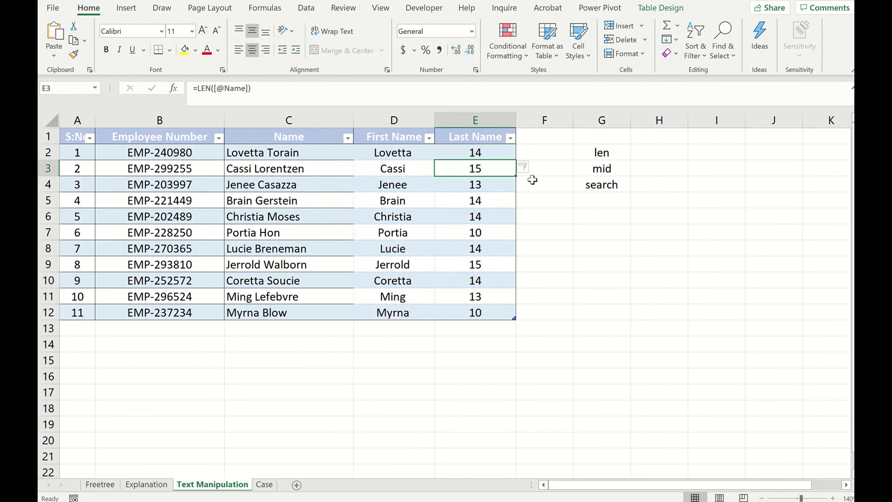
left_click(486, 152)
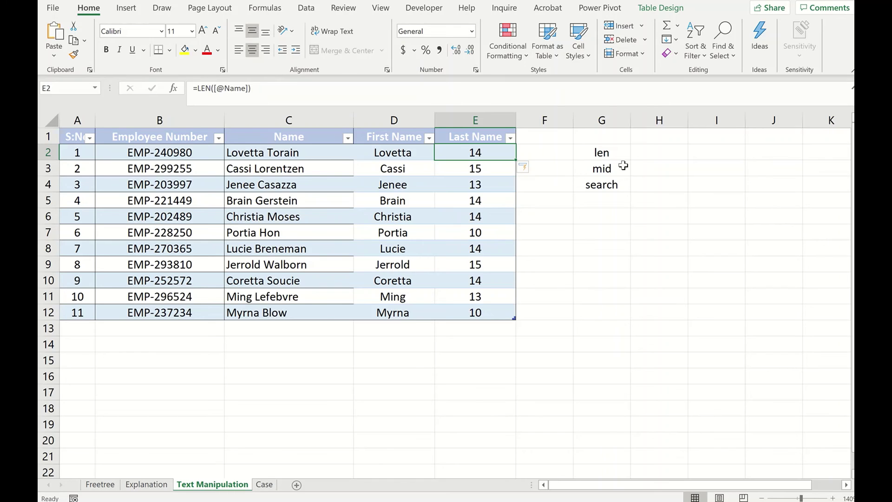
type("=sear")
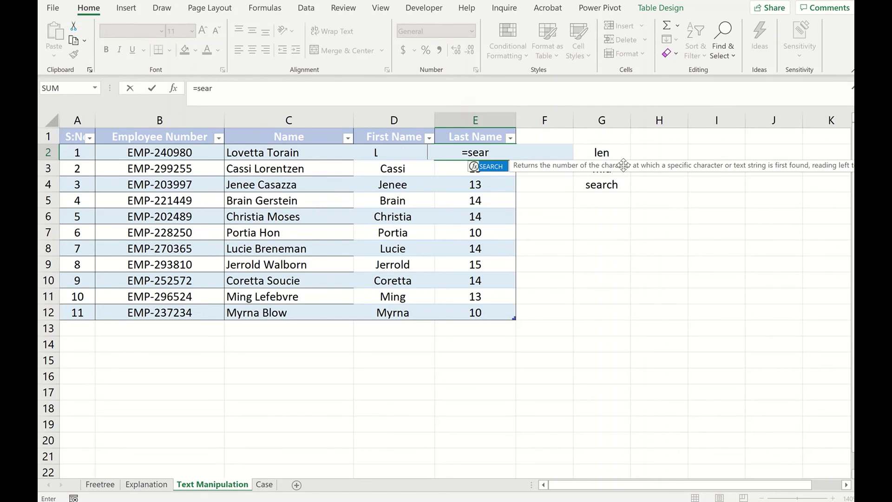
key("Tab")
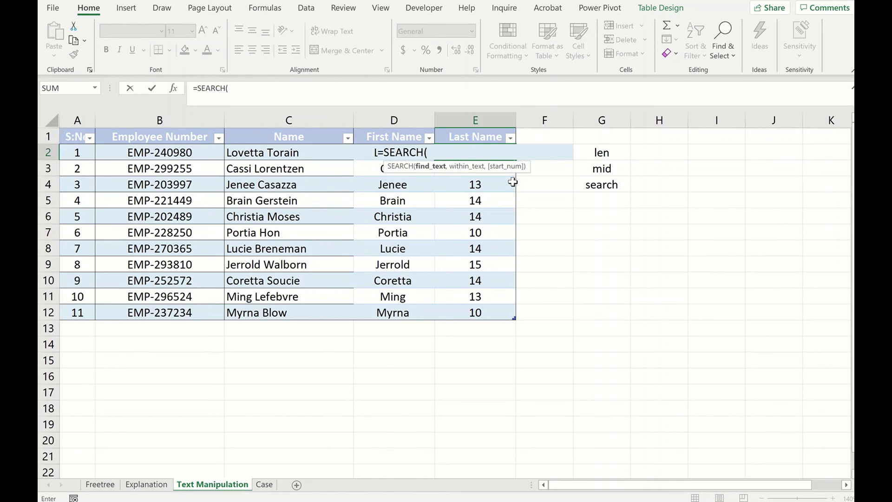
type("\" \",")
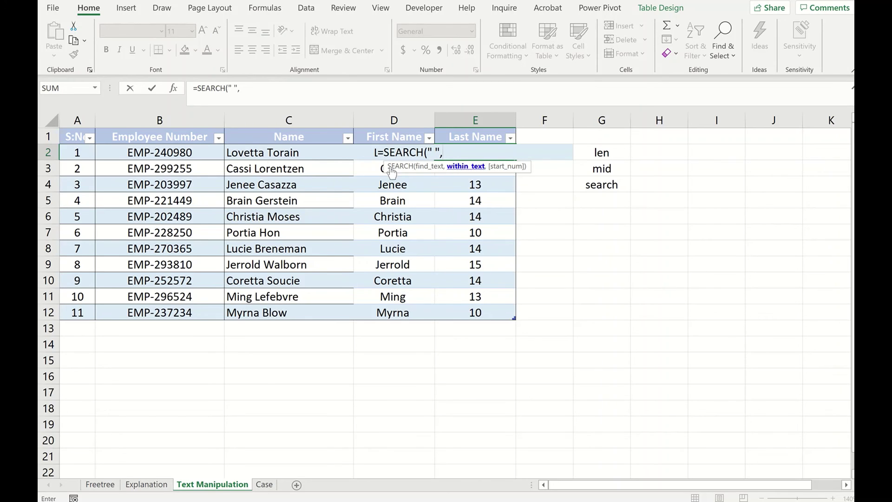
left_click(292, 153)
type(",")
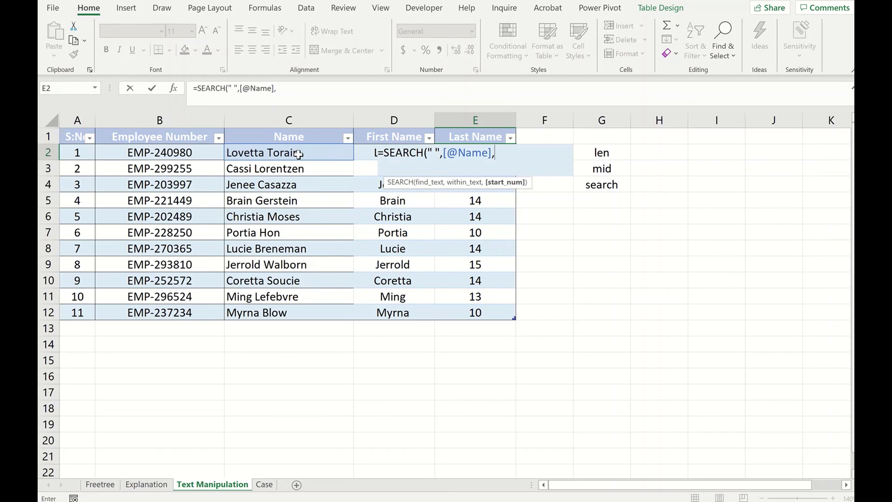
type("1")
key("Return")
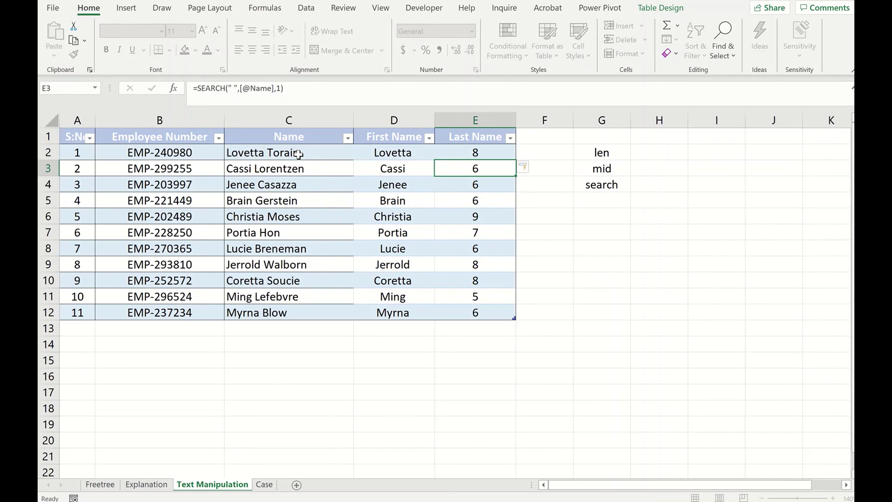
left_click(486, 153)
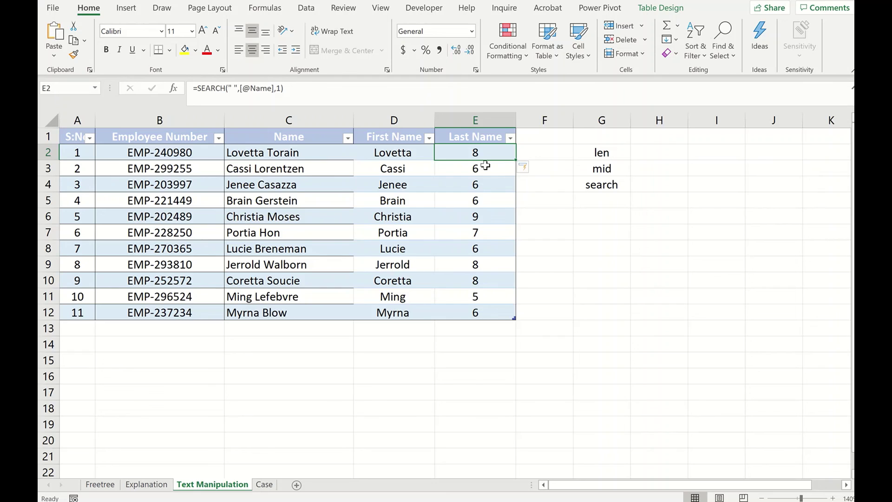
key("Left")
key("BackSpace")
type("=MID(")
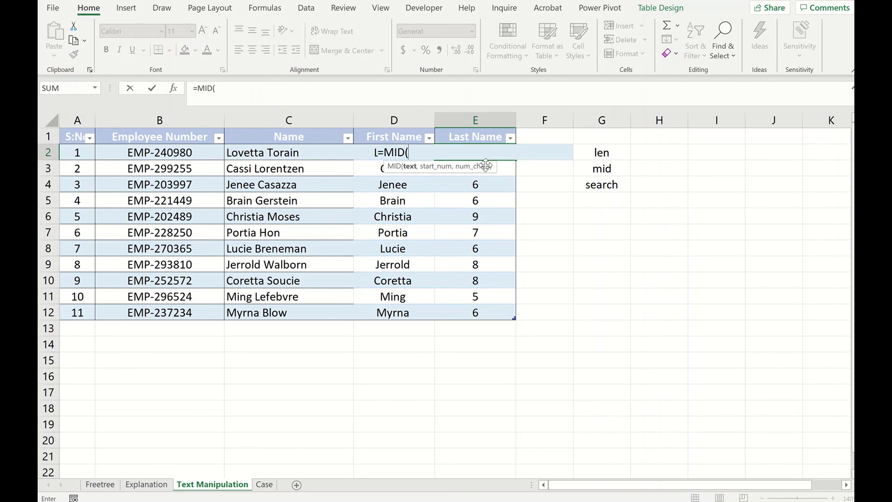
left_click(313, 153)
type(",saera")
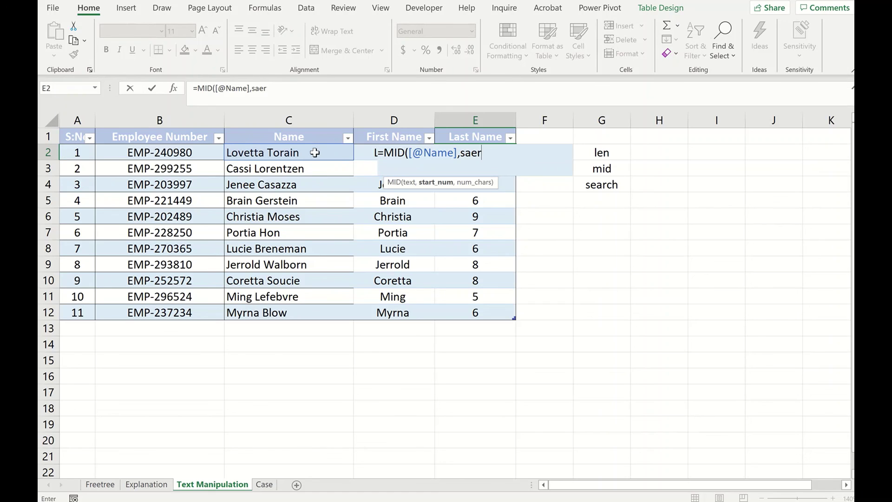
key("BackSpace")
key("BackSpace")
key("BackSpace")
type("ea")
key("Tab")
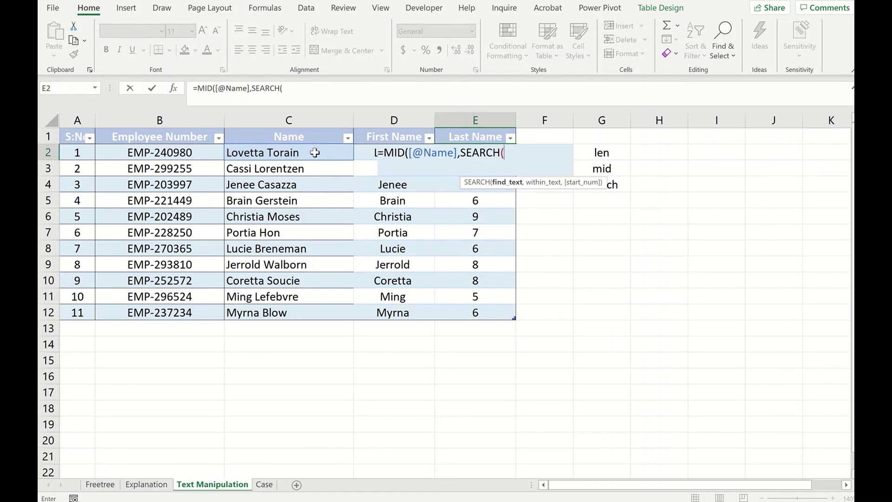
type("\",")
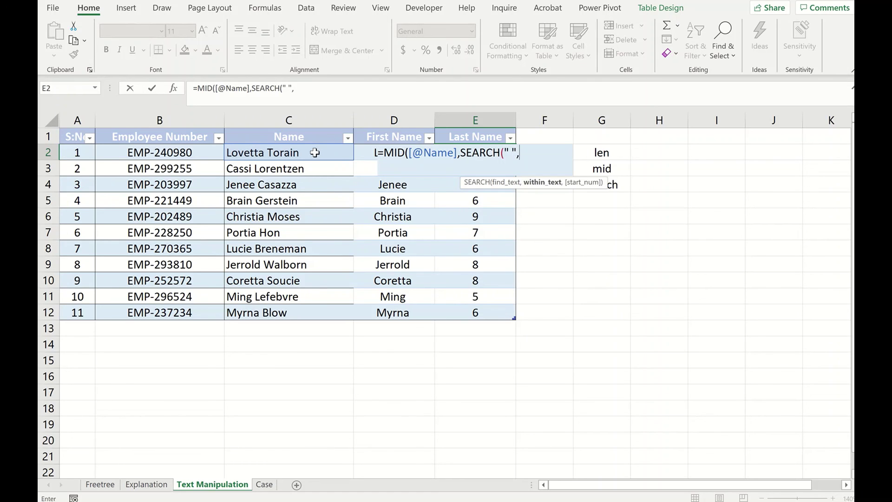
left_click(289, 159)
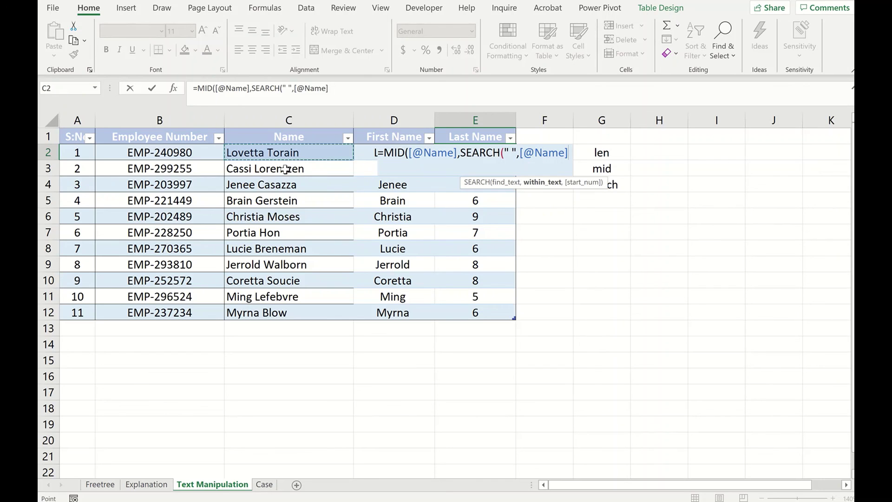
type(",1)+1")
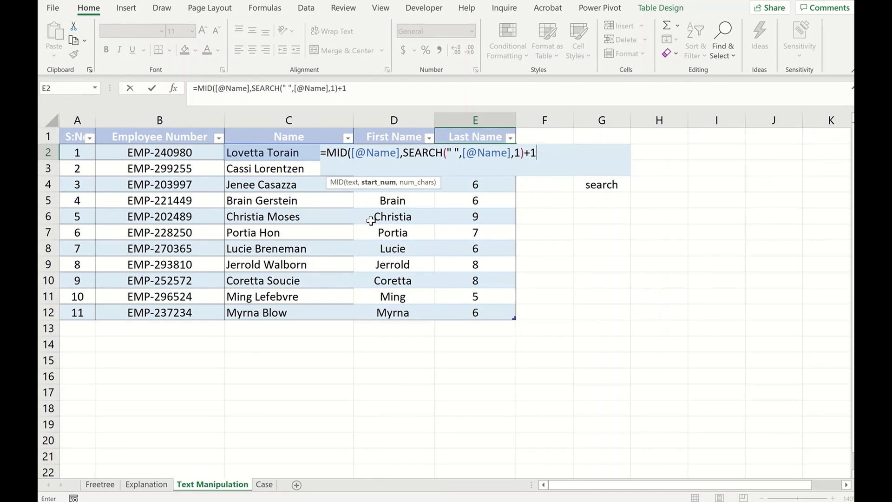
type(",len(")
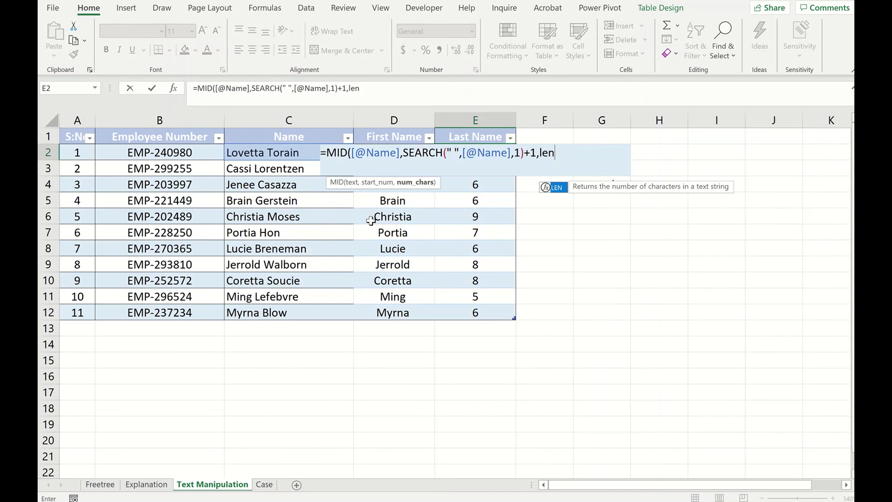
left_click(277, 153)
type(")")
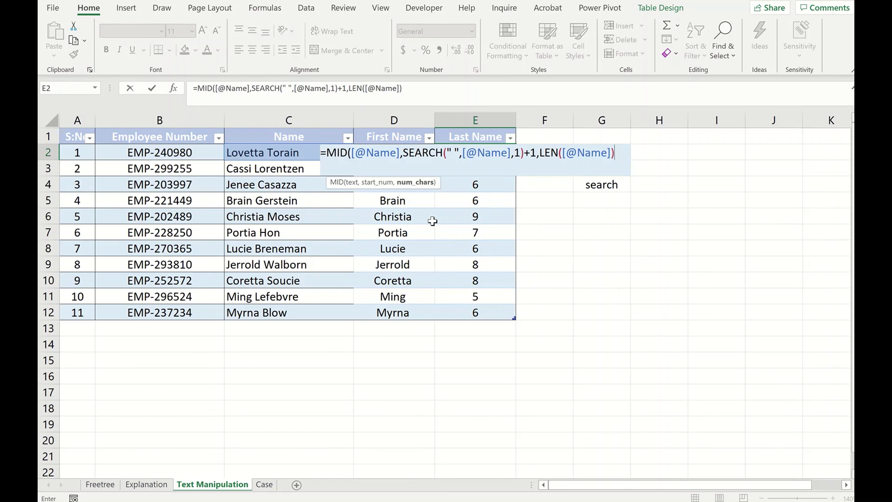
key("Return")
key("Return")
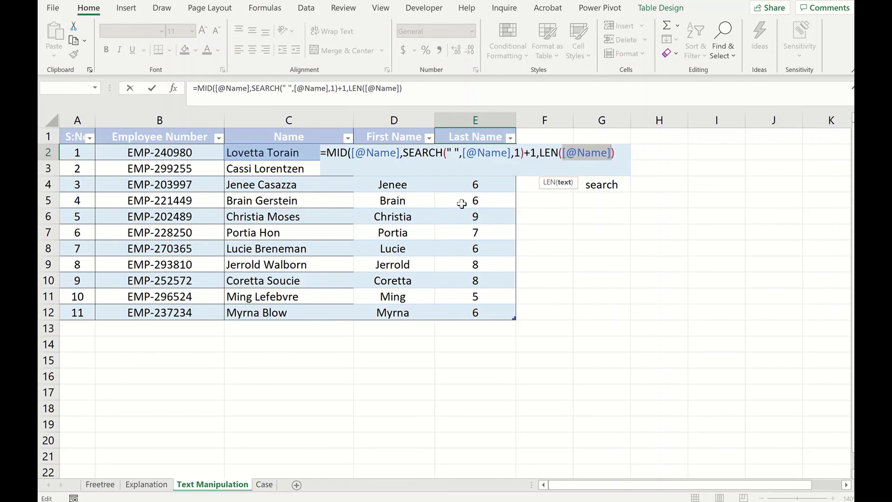
left_click(414, 87)
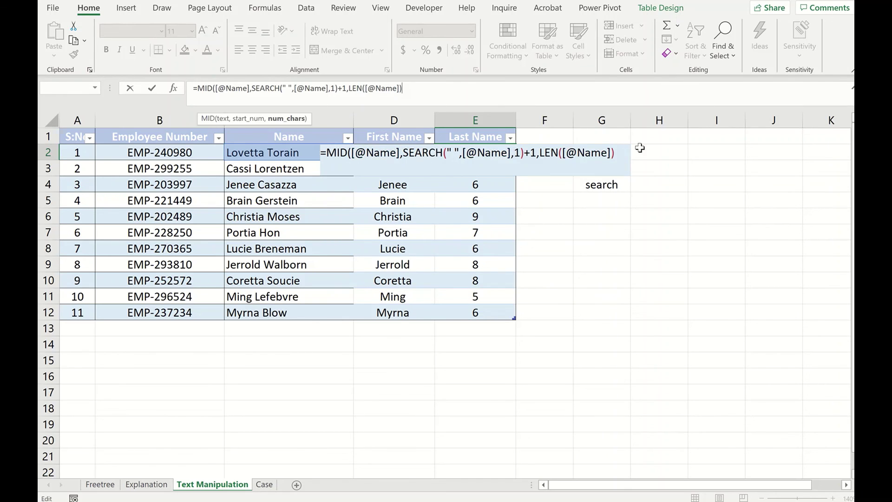
key("Return")
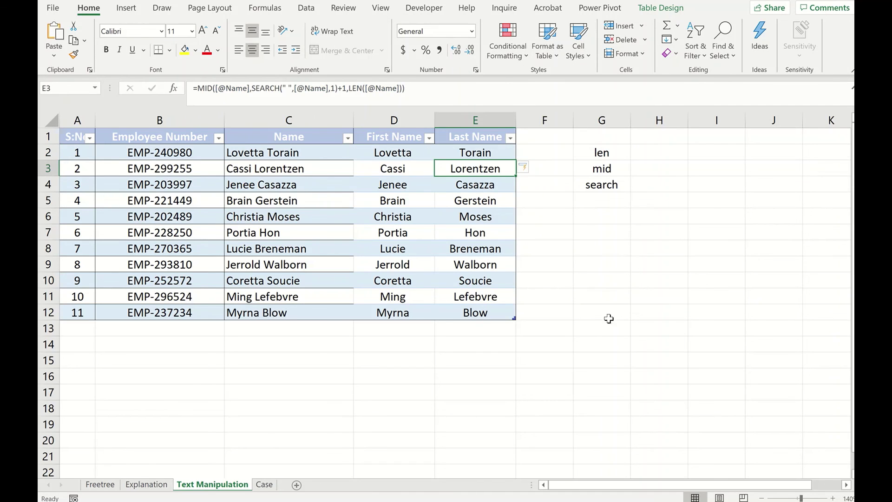
left_click(606, 318)
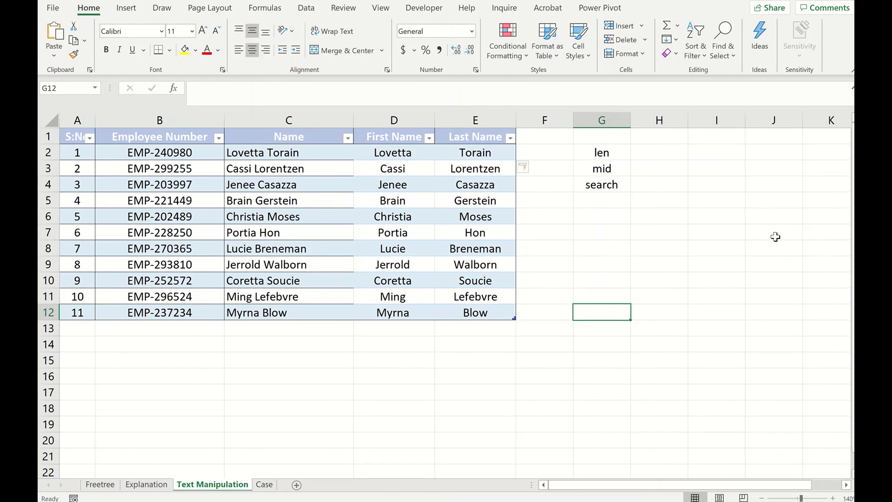